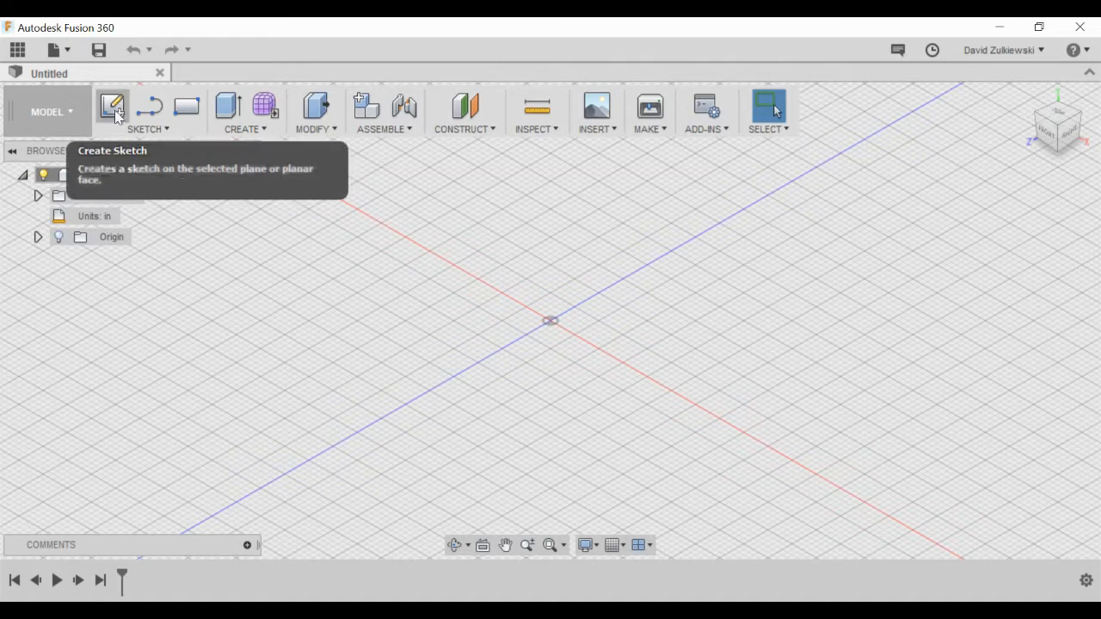
Create a sketch on the horizontal plane and draw a center rectangle at the origin, 5 in high and 8 in wide
click(114, 108)
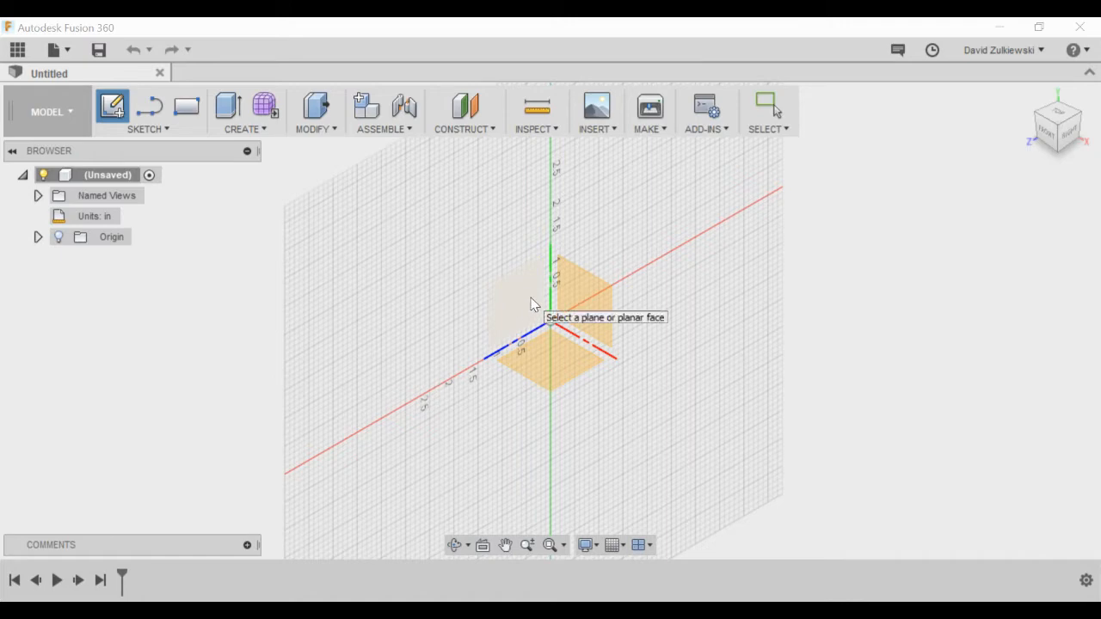
click(551, 362)
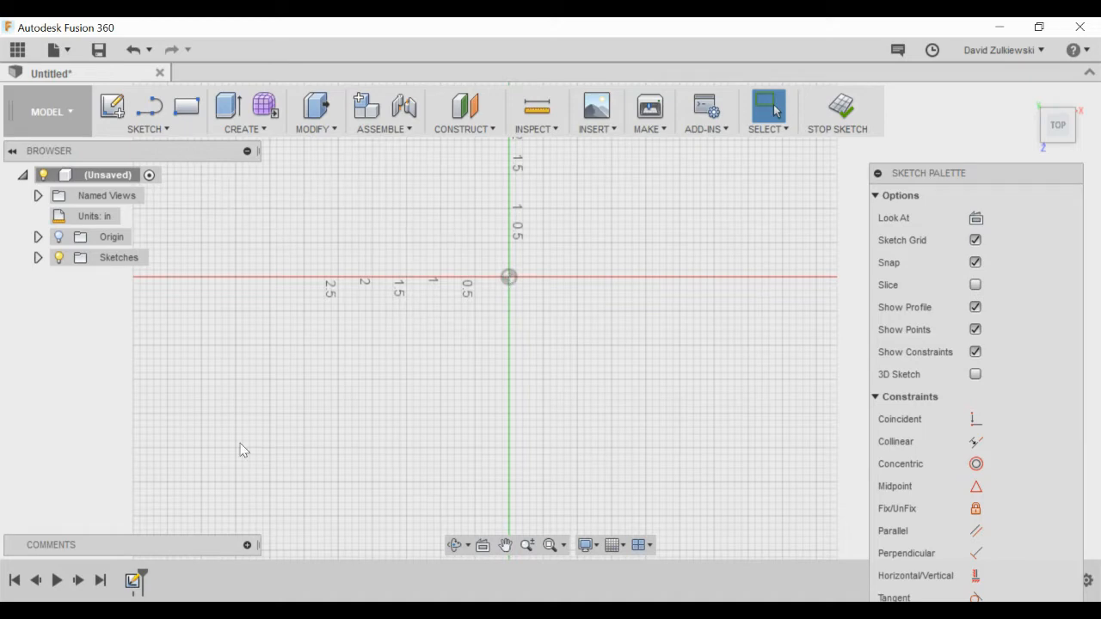
click(148, 129)
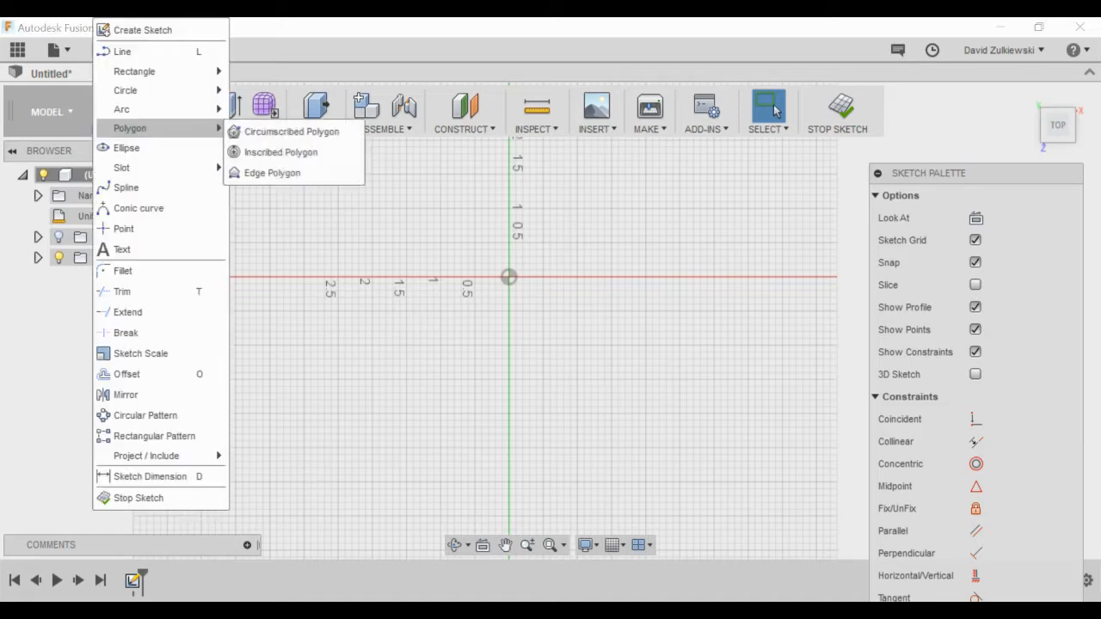
mouse_move(172, 128)
mouse_move(155, 71)
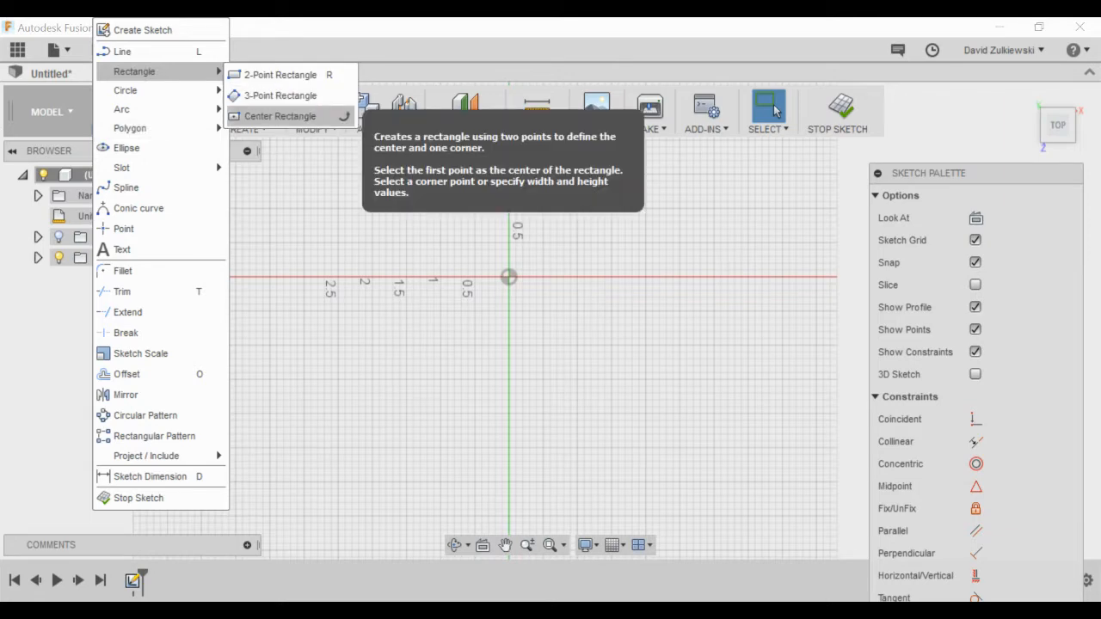
click(343, 116)
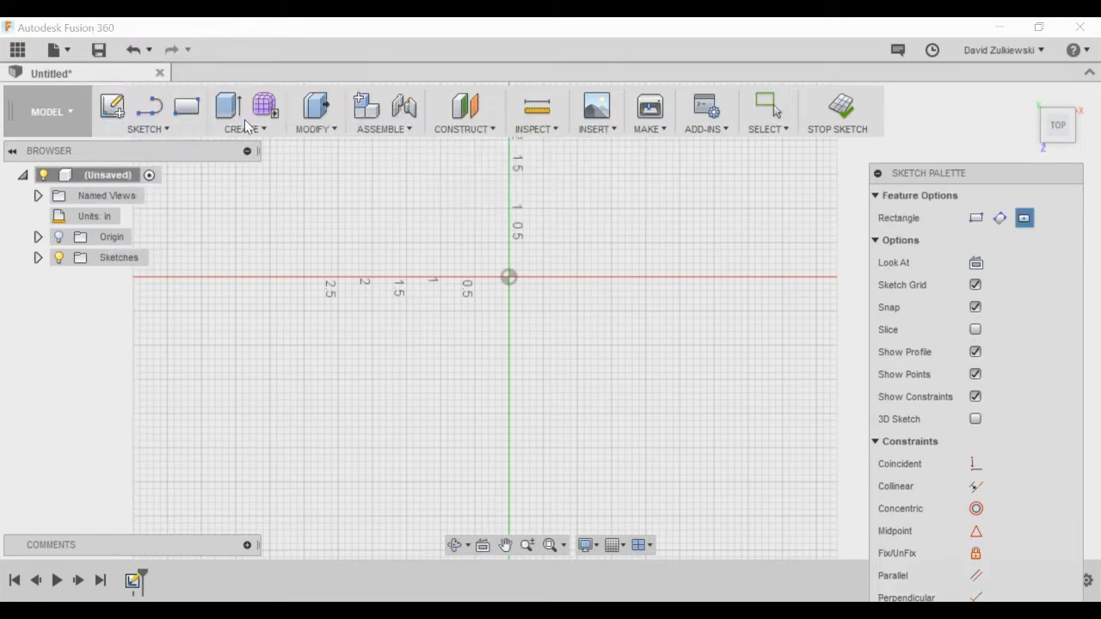
click(508, 277)
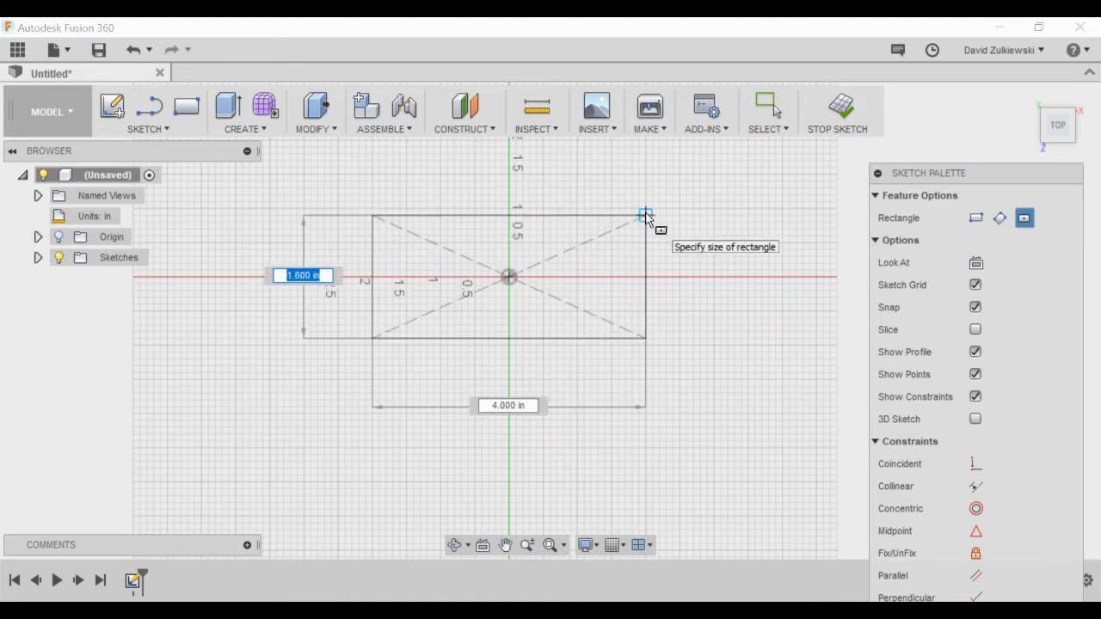
text(5)
key(Tab)
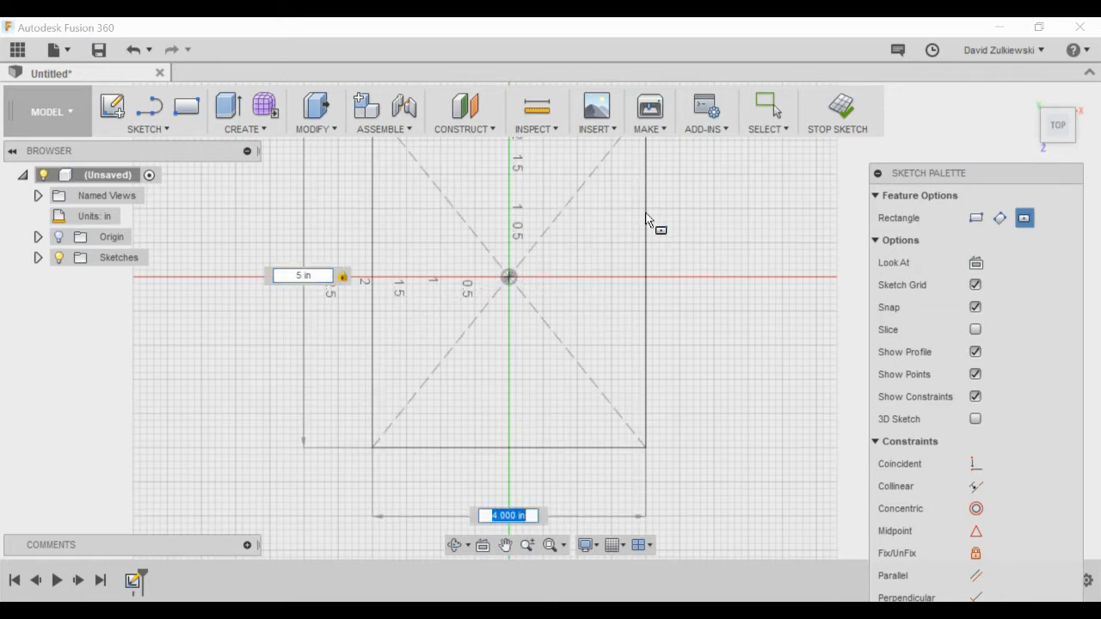
text(8)
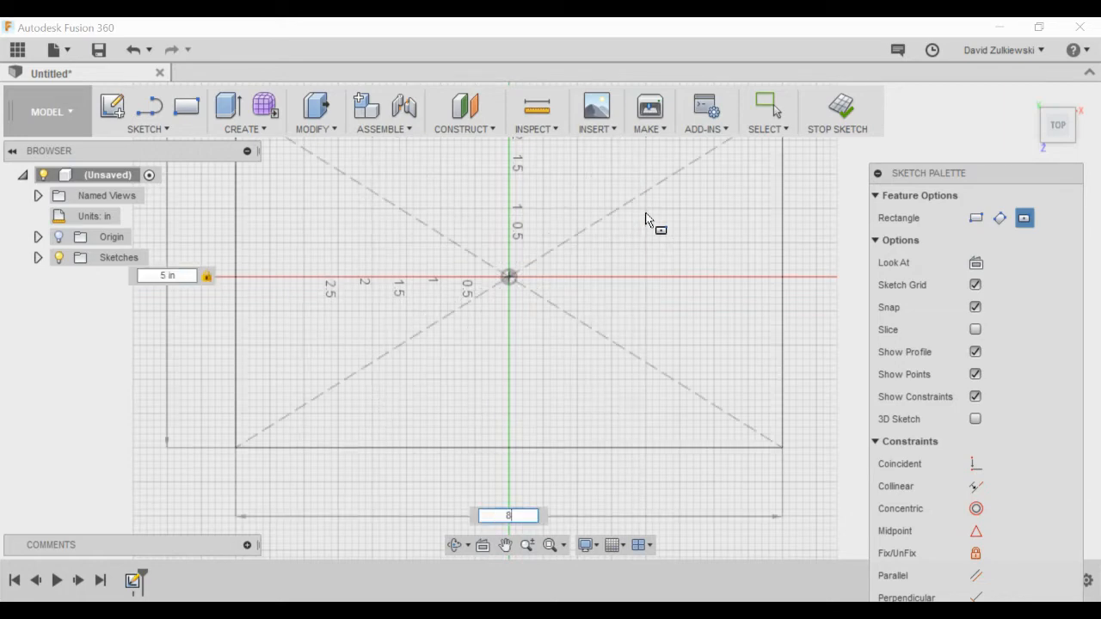
key(Return)
key(Escape)
scroll(633, 272, up, 1)
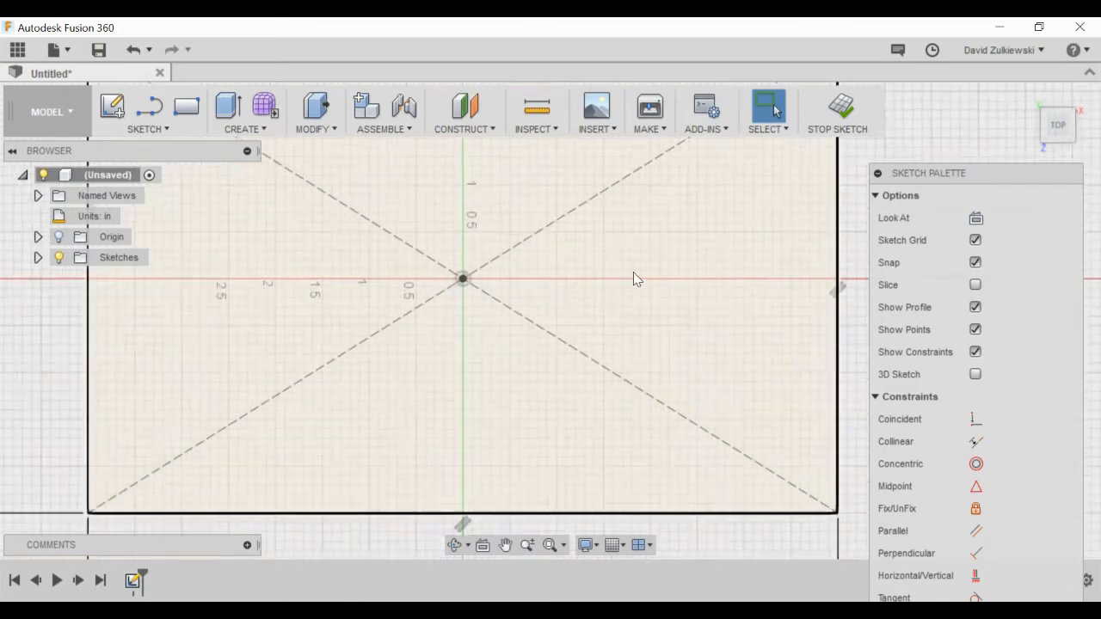
scroll(634, 271, down, 5)
scroll(607, 233, up, 4)
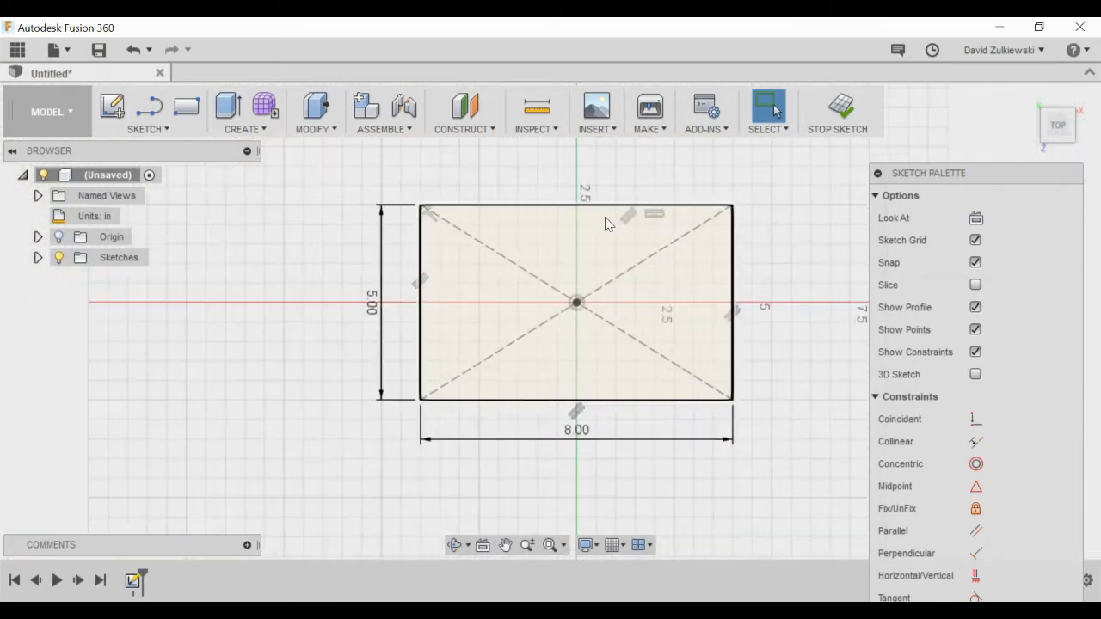
scroll(593, 274, up, 1)
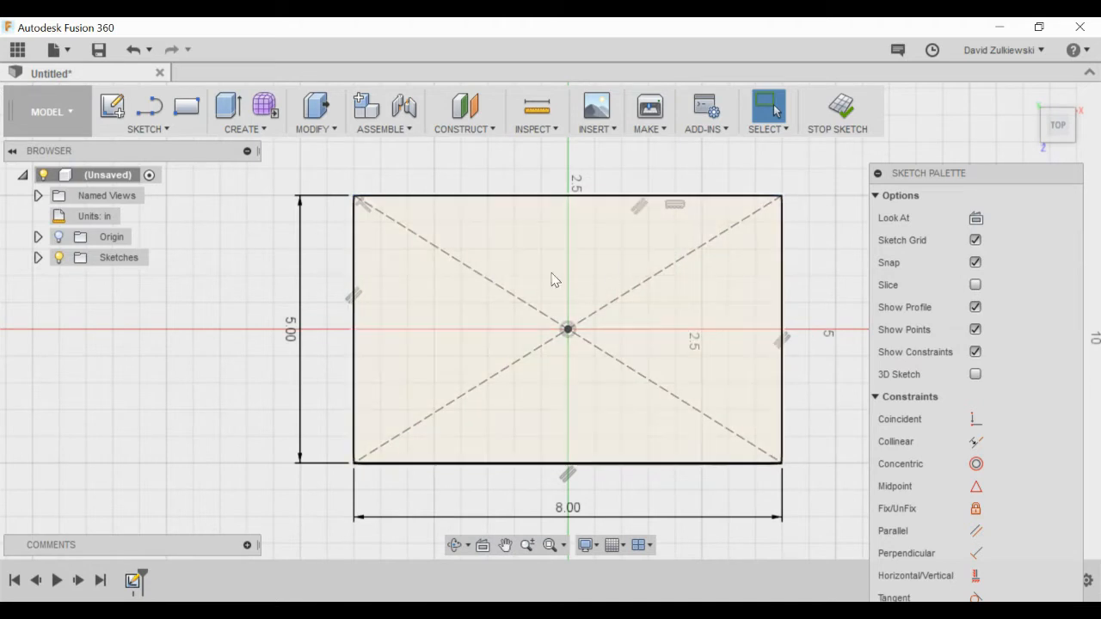
Draw a three-sided rectangular notch outline with lines, about 1 in deep, inward from the rectangle's upper edge
click(150, 106)
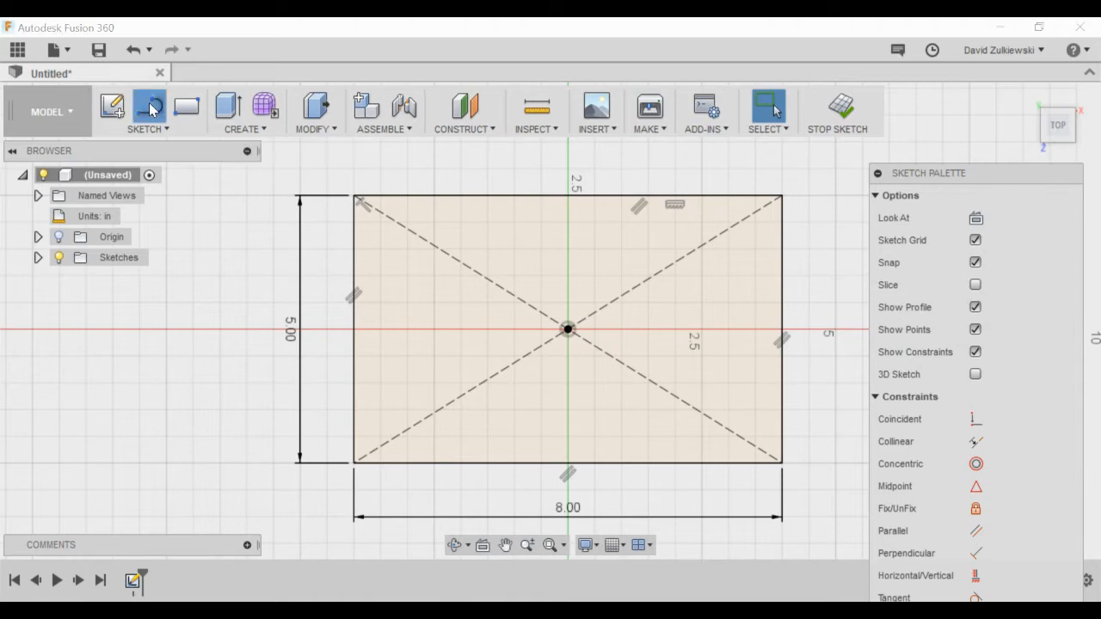
click(459, 193)
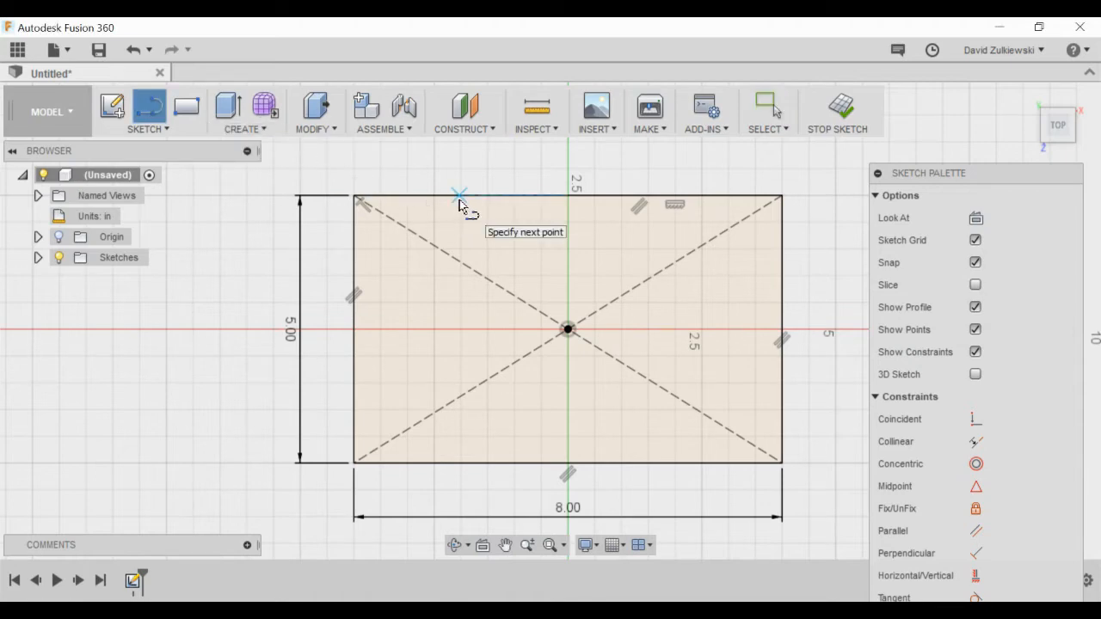
click(462, 250)
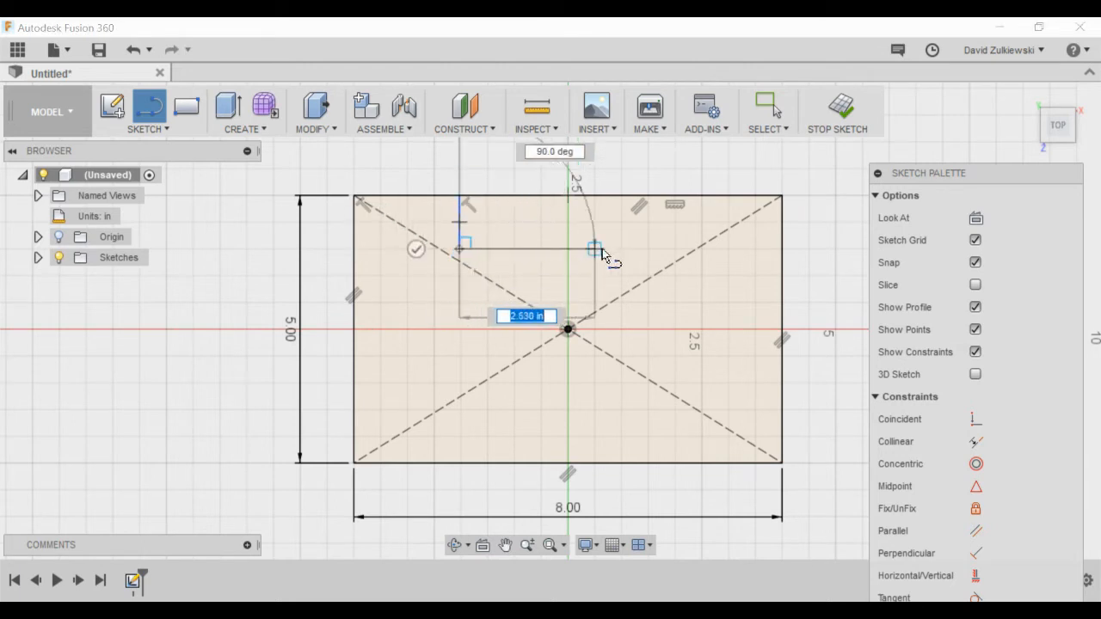
click(675, 249)
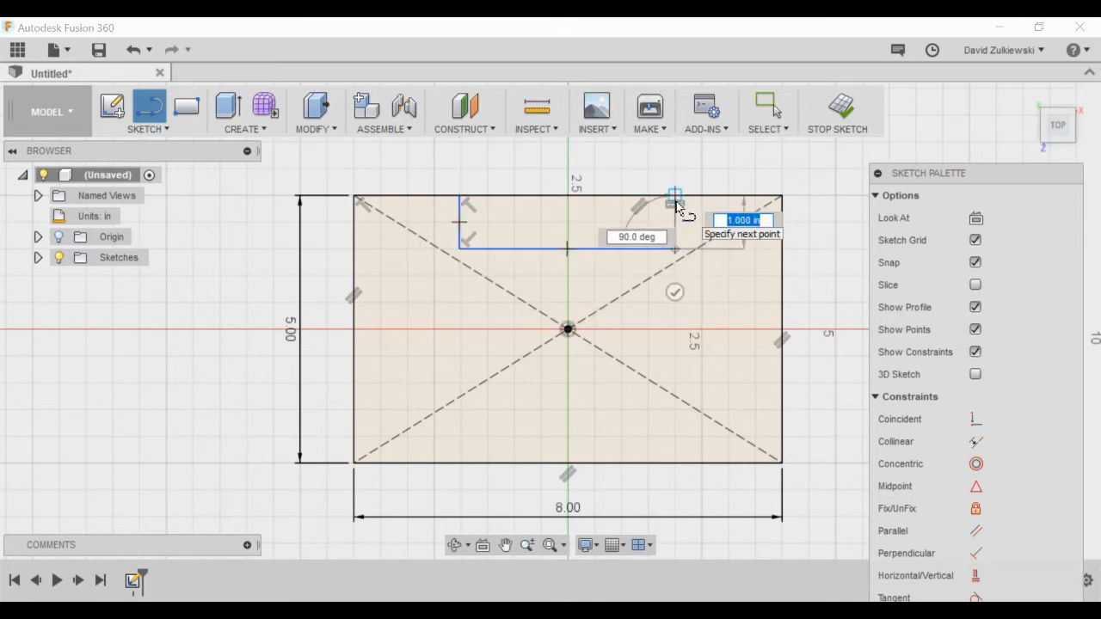
click(675, 197)
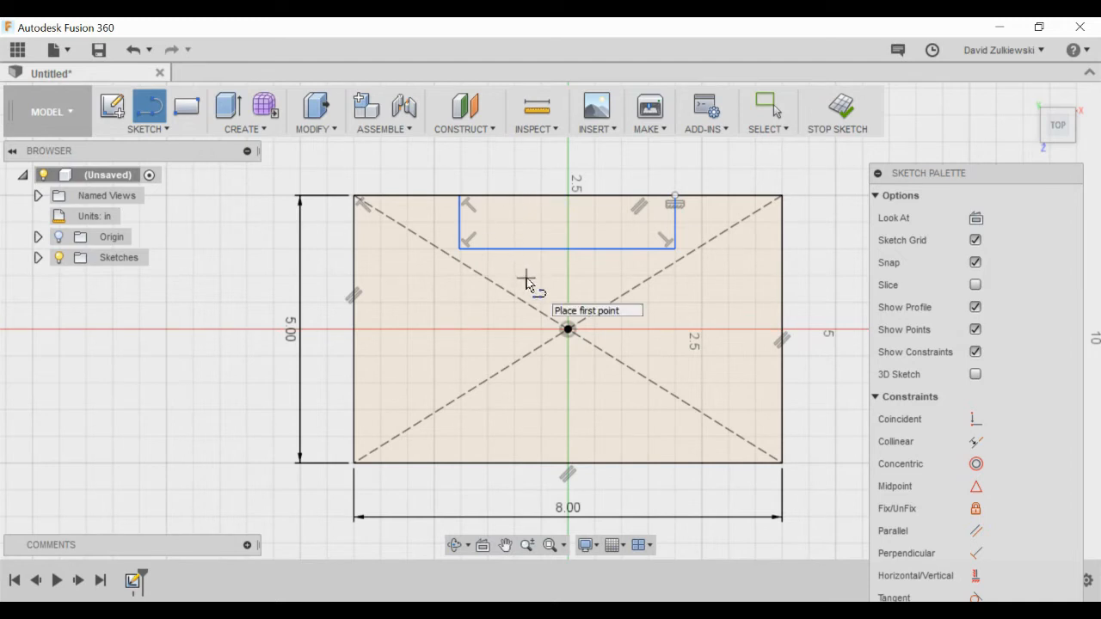
key(Escape)
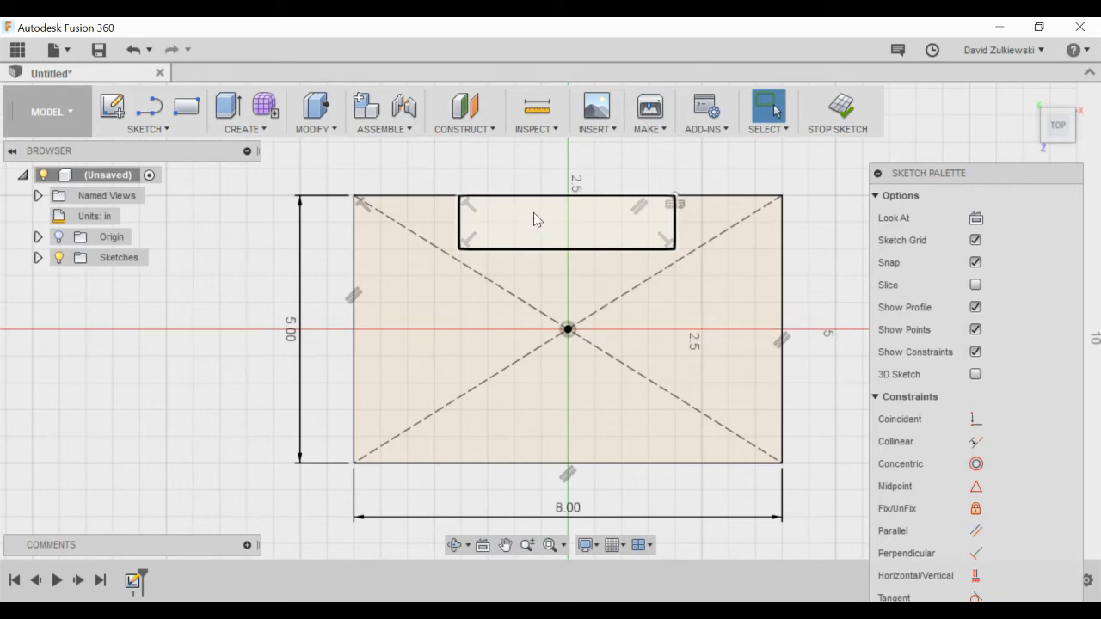
Add a sketch dimension of 1.00 in to the left side of the upper notch
click(164, 129)
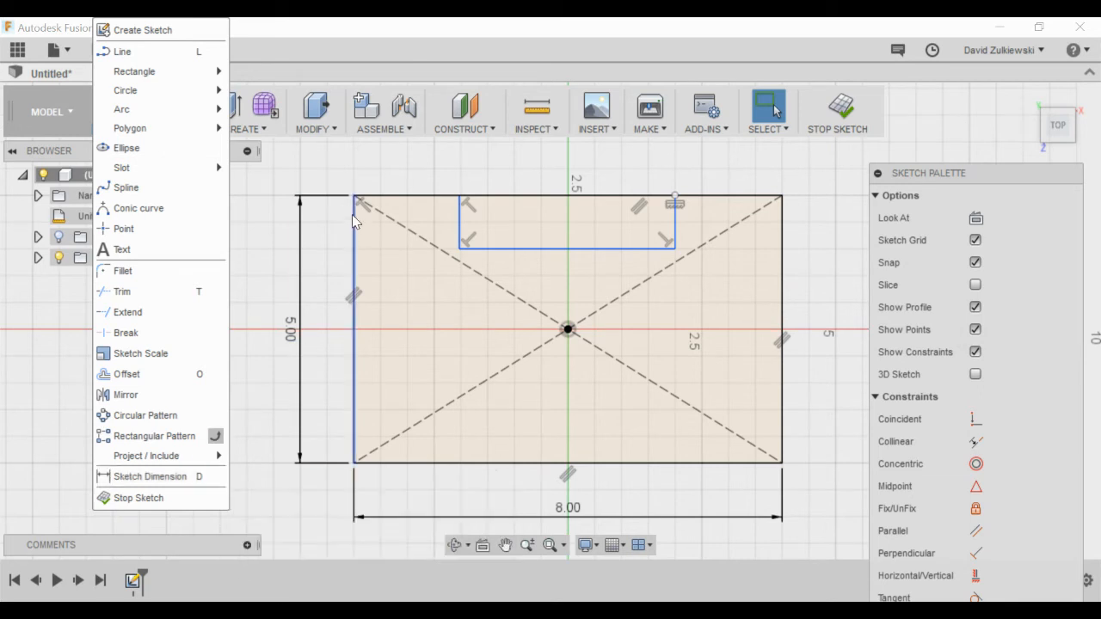
right_click(415, 167)
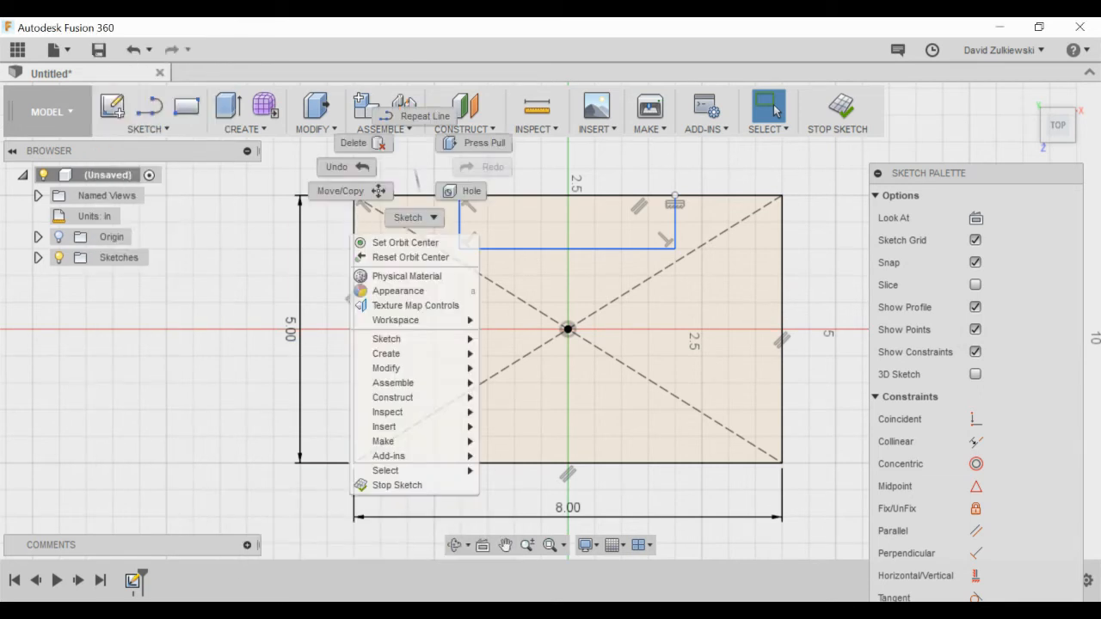
click(427, 218)
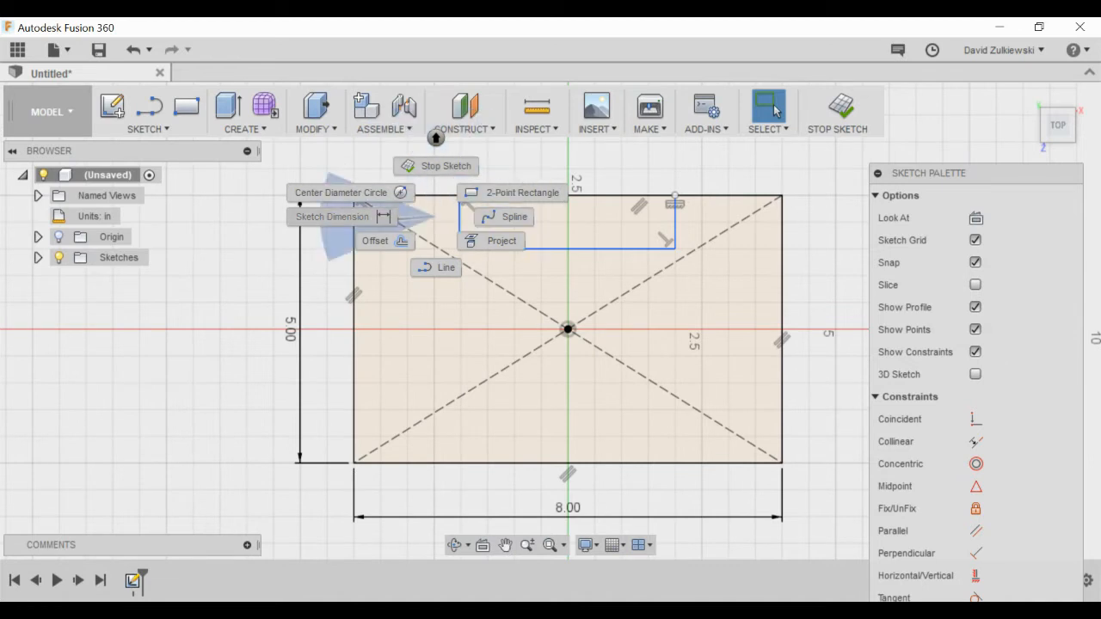
click(316, 217)
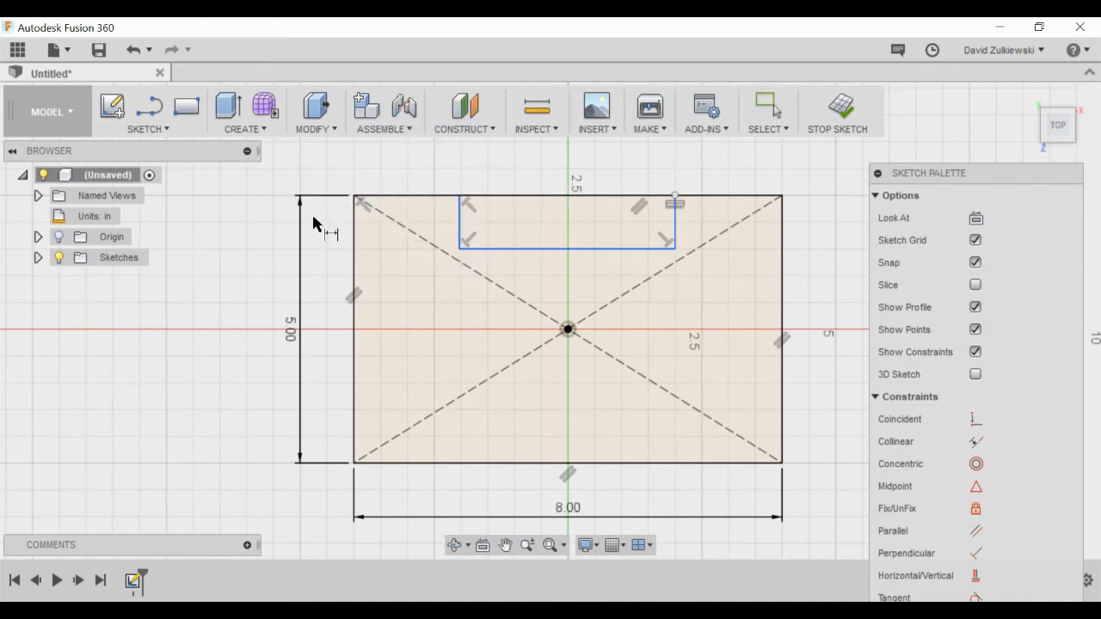
click(460, 221)
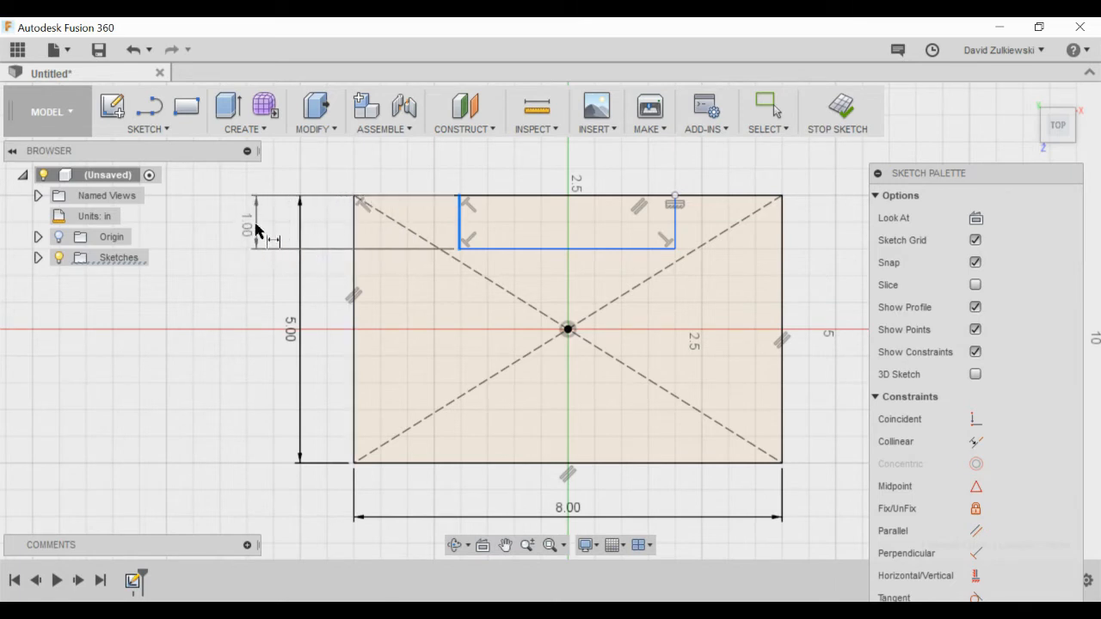
click(256, 230)
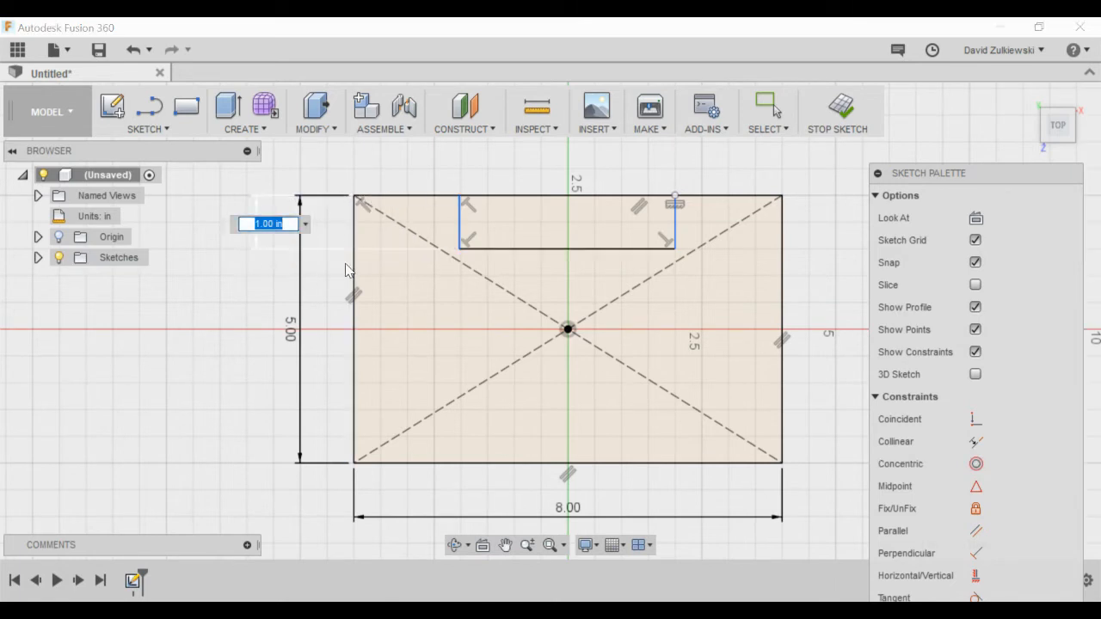
key(Return)
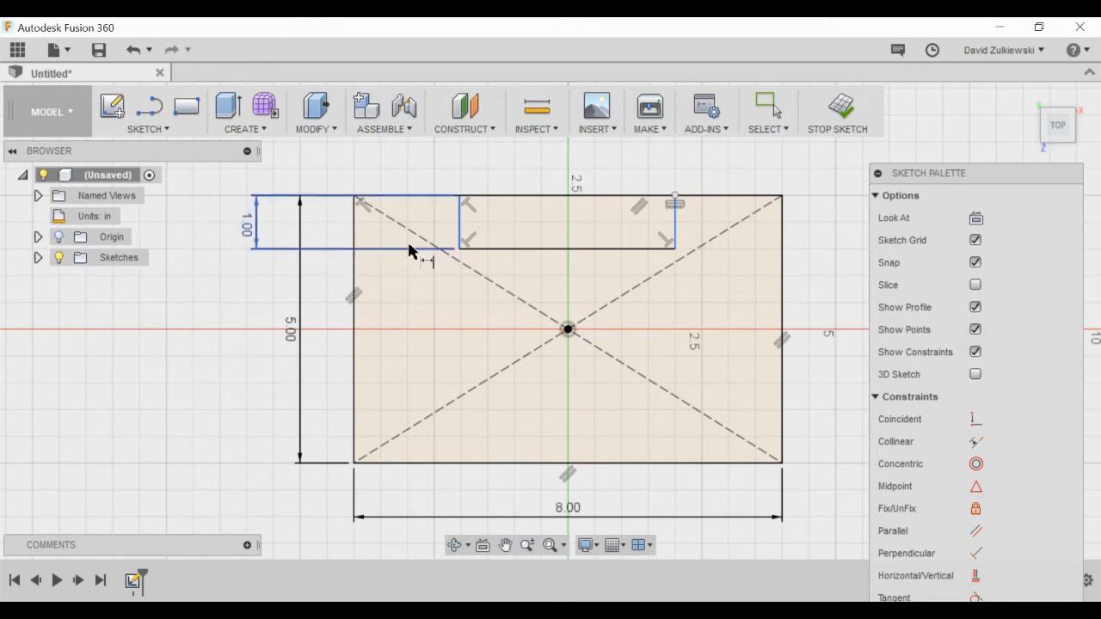
Dimension the distance from the rectangle's left edge to the upper notch's left side as 2 in
click(459, 222)
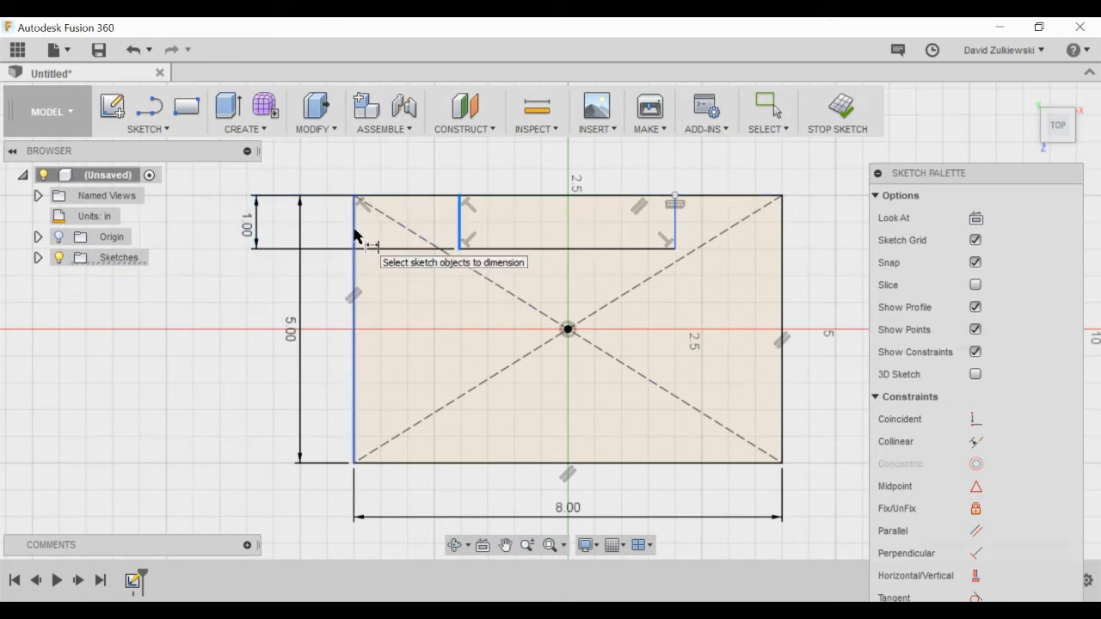
click(354, 238)
click(315, 184)
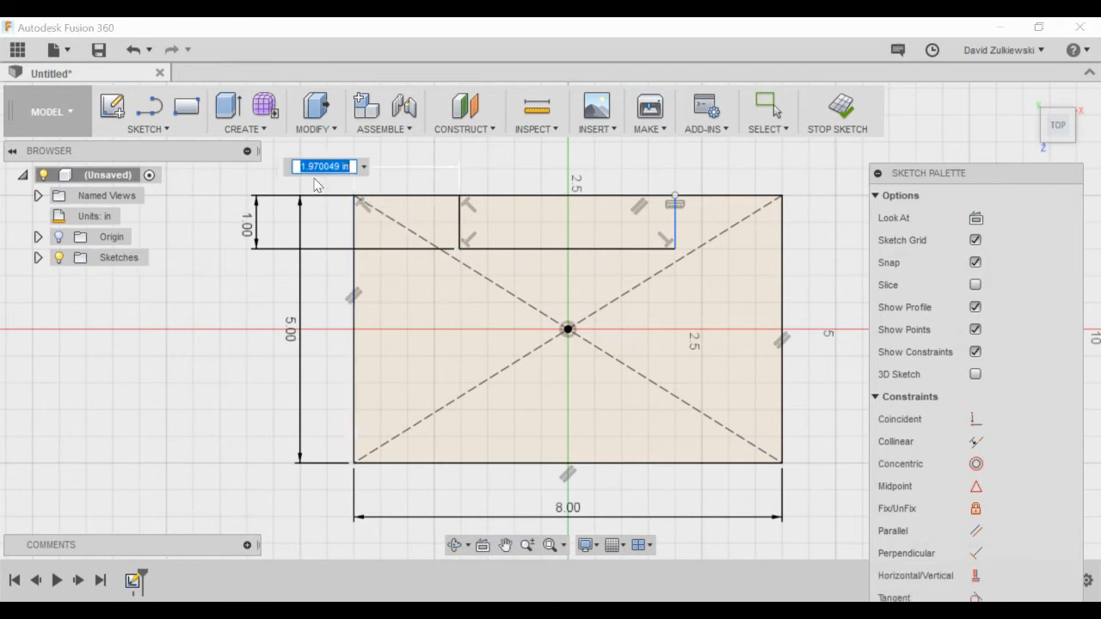
text(2)
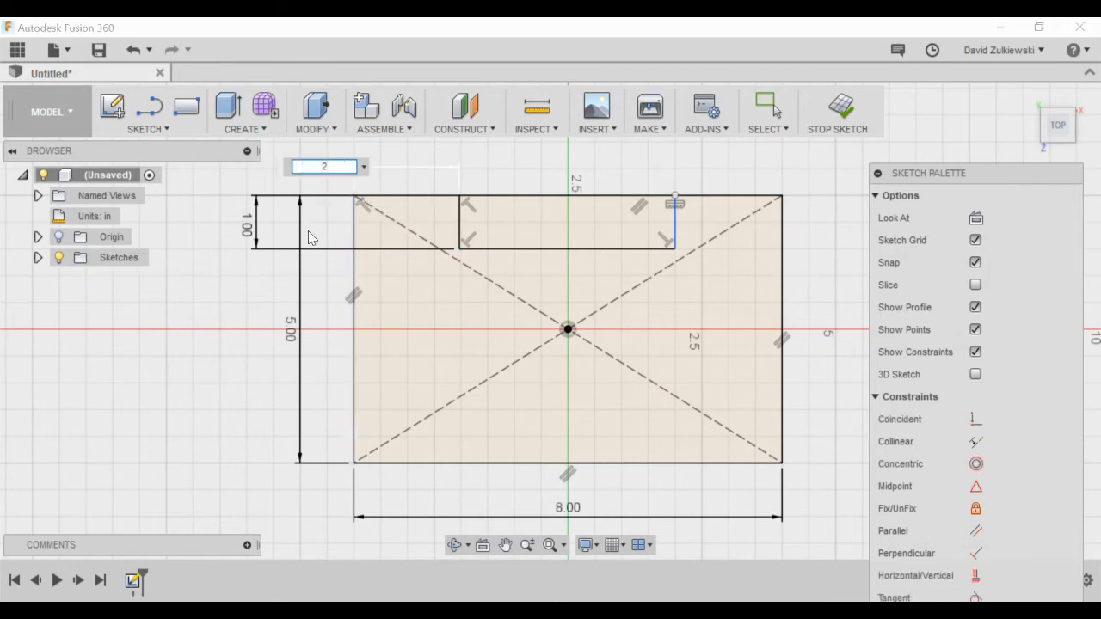
key(Return)
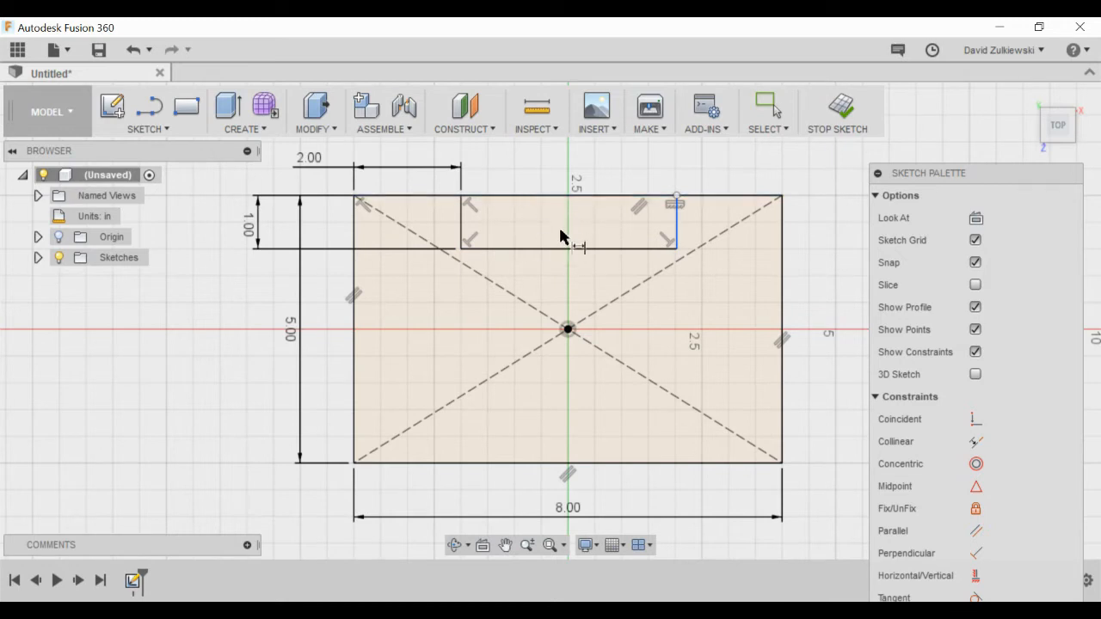
Trim the segment of the rectangle's upper edge that spans the notch opening
click(162, 129)
click(125, 292)
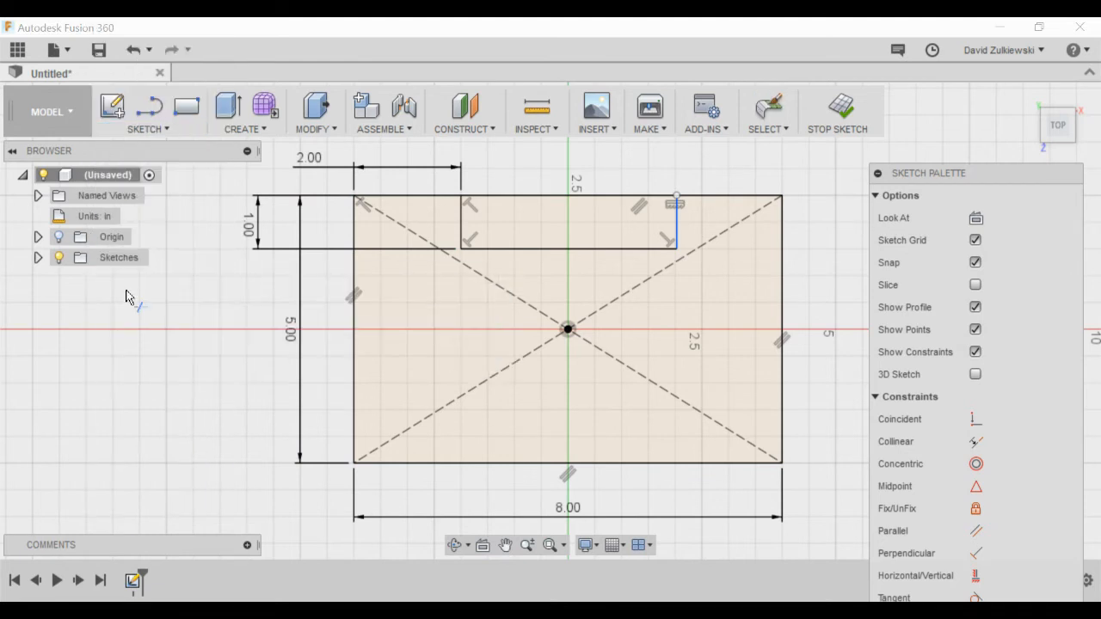
click(541, 198)
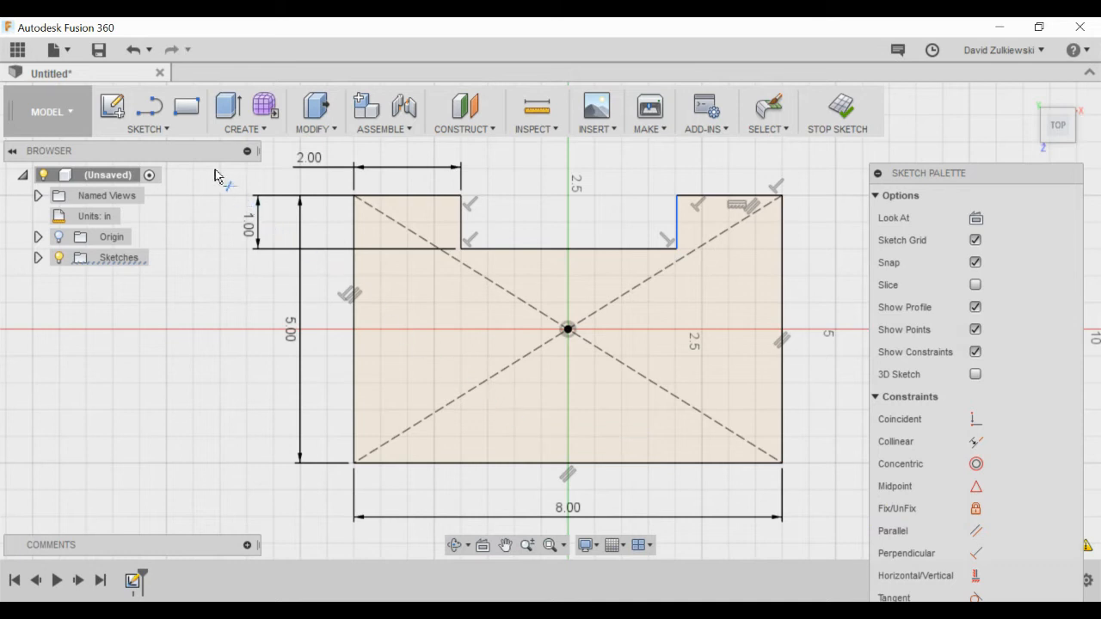
Draw a matching three-sided notch outline inward from the rectangle's lower edge, with its sides aligned to the upper notch
click(150, 110)
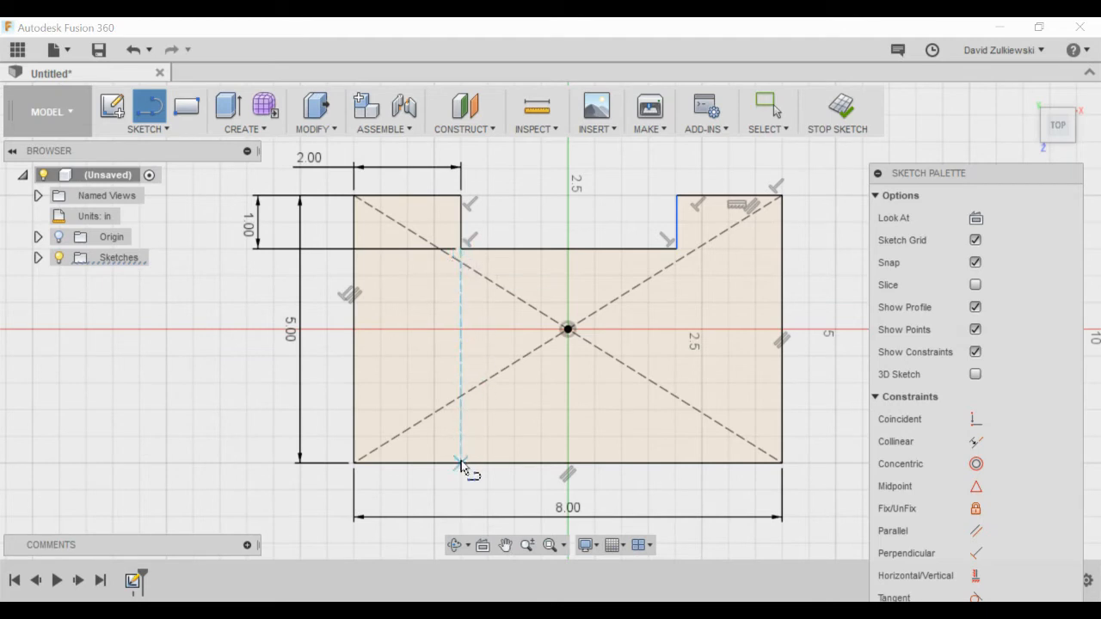
click(461, 419)
click(461, 410)
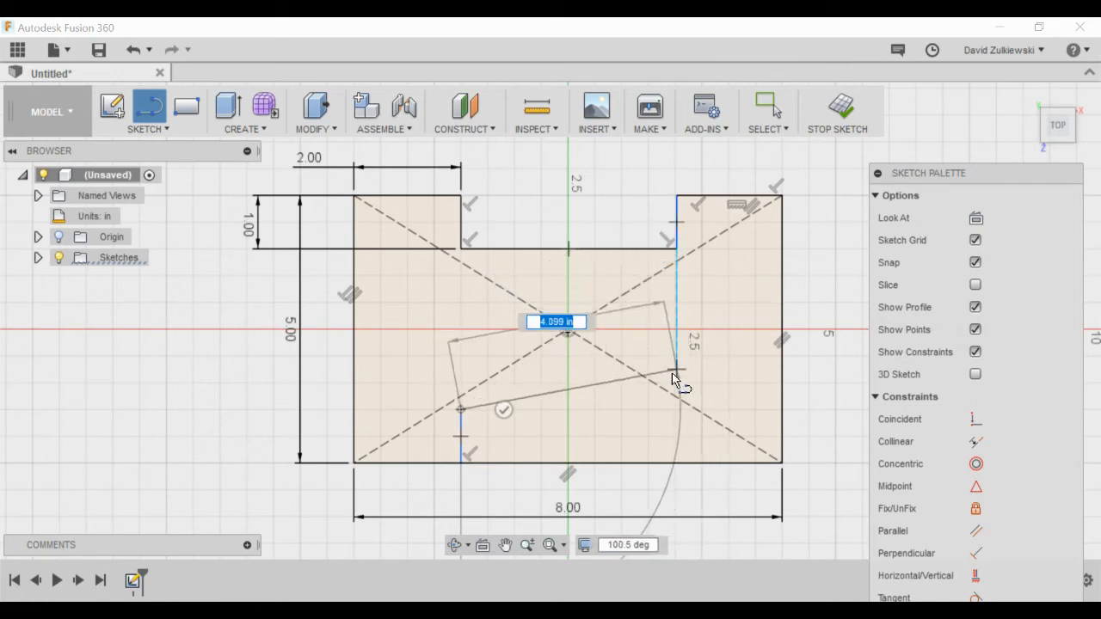
click(676, 409)
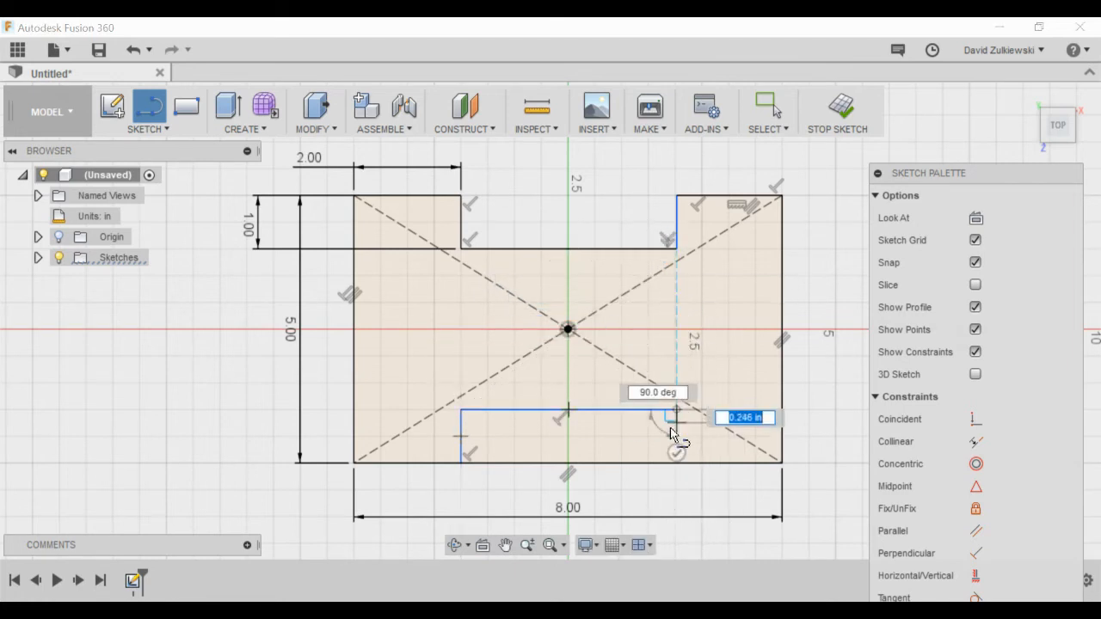
double_click(676, 463)
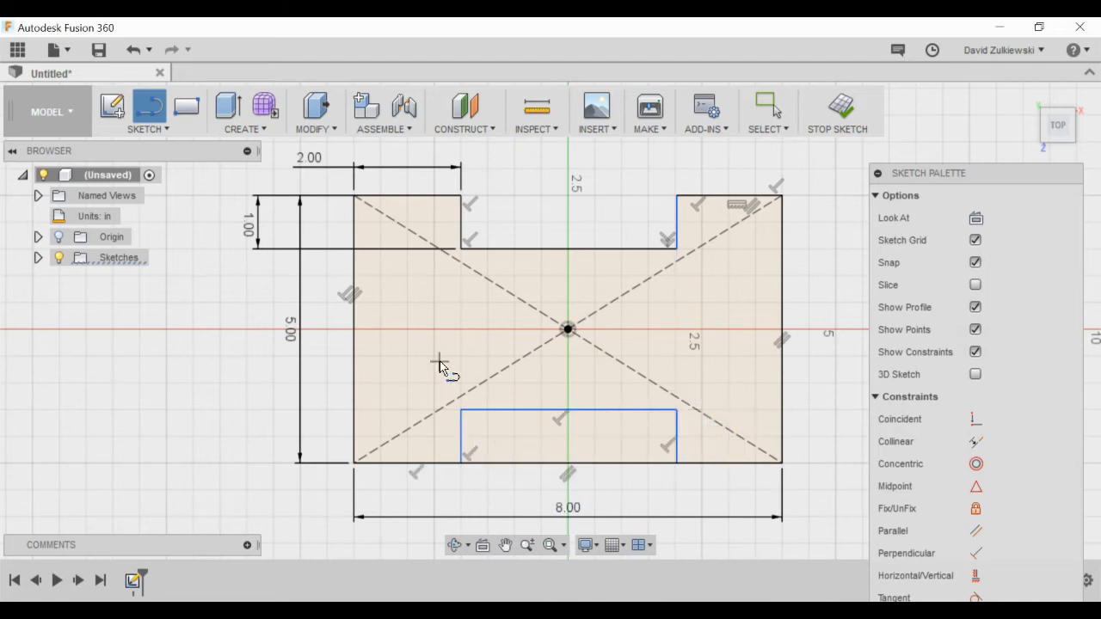
Add a sketch dimension of 1.00 in to the left side of the lower notch
click(167, 131)
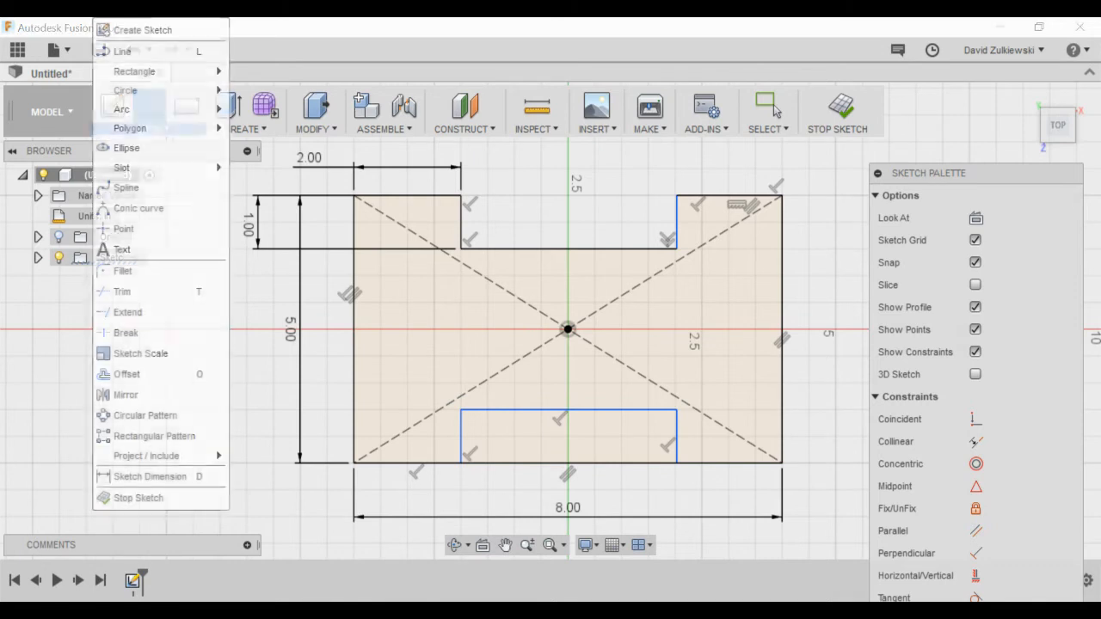
click(151, 477)
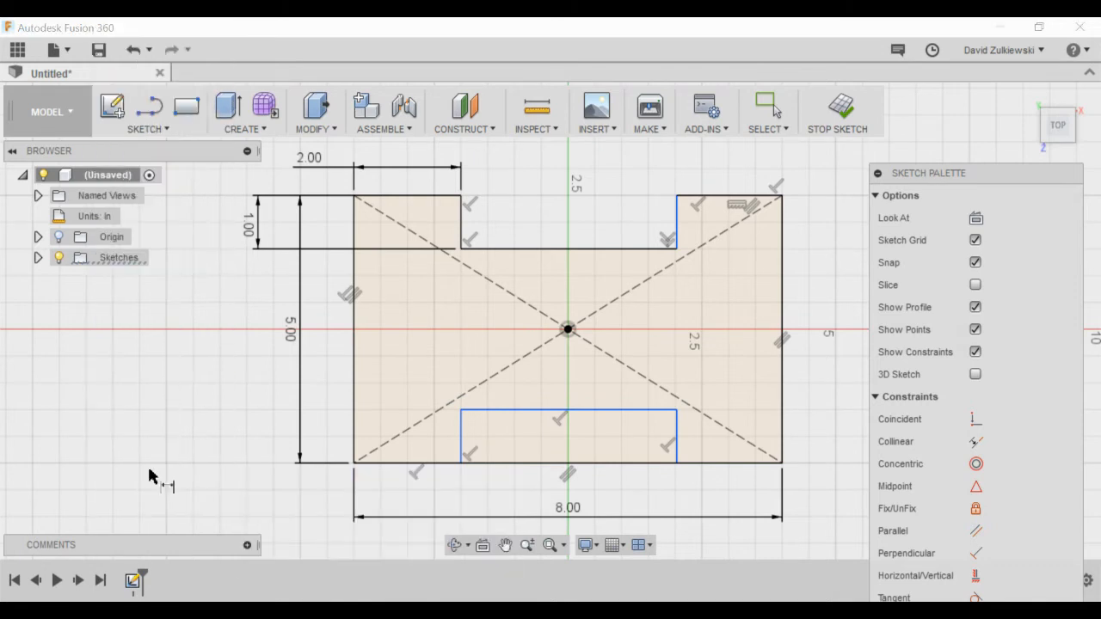
click(461, 441)
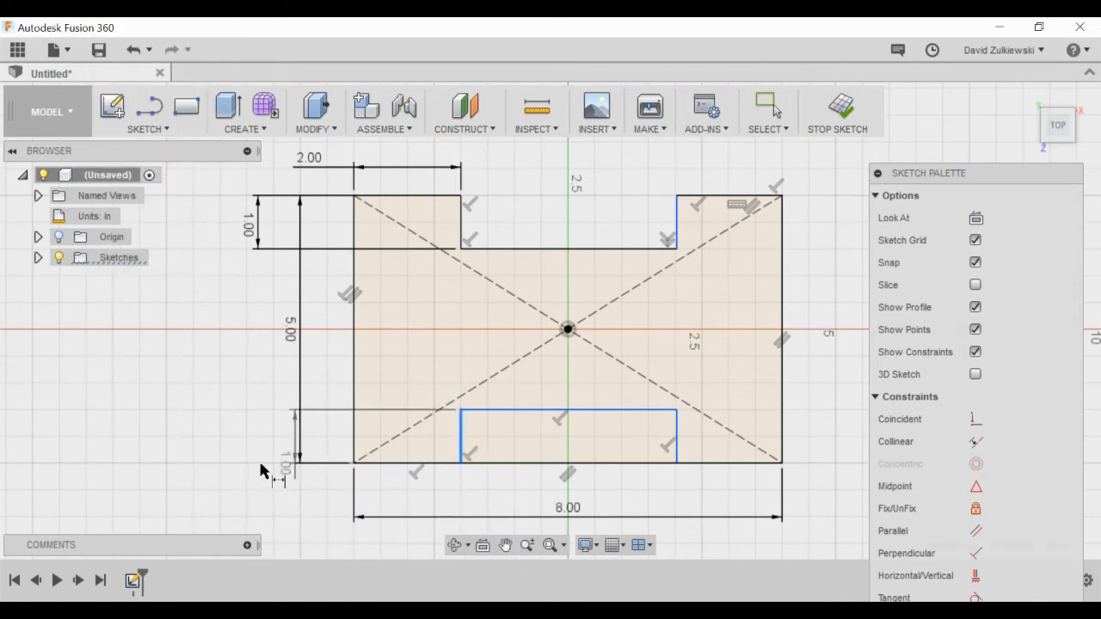
click(223, 450)
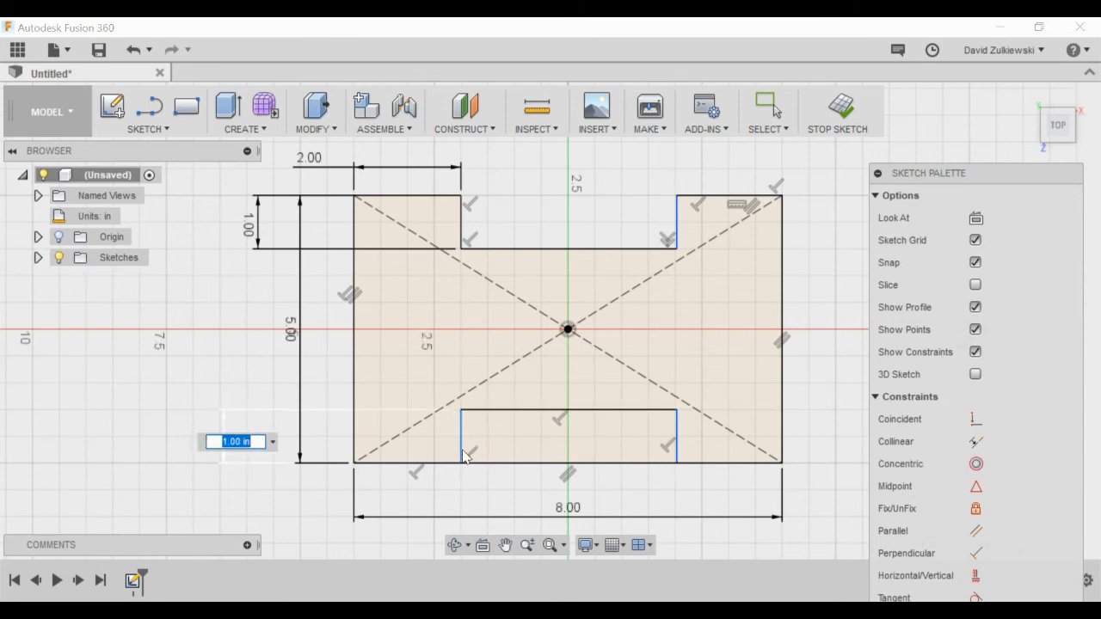
key(Return)
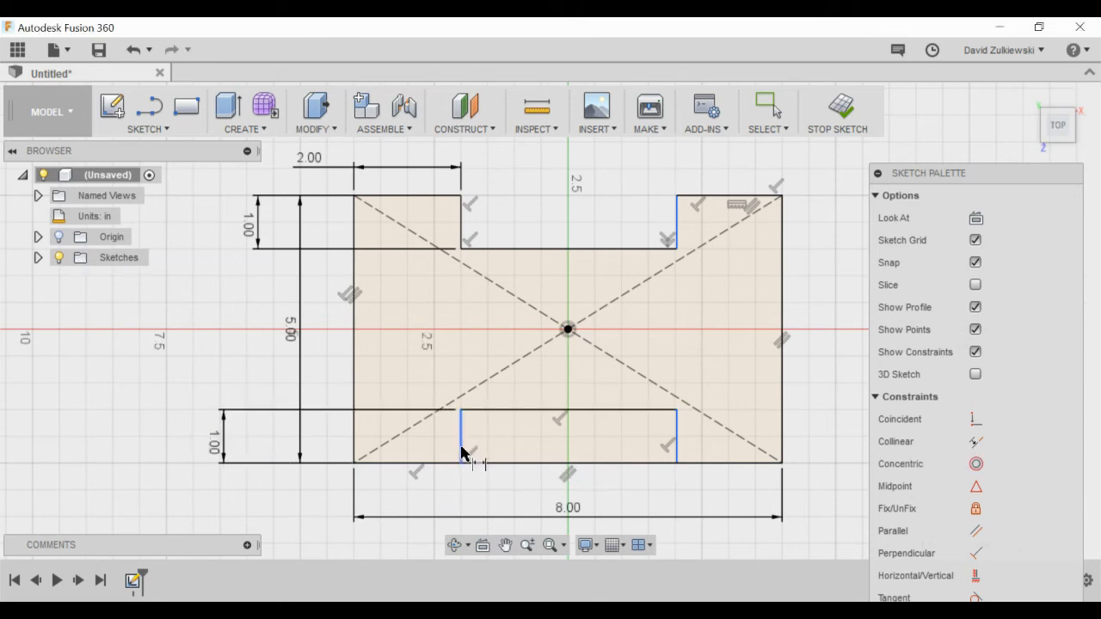
Dimension the distance from the rectangle's left edge to the lower notch's left side as 2.00 in
click(357, 446)
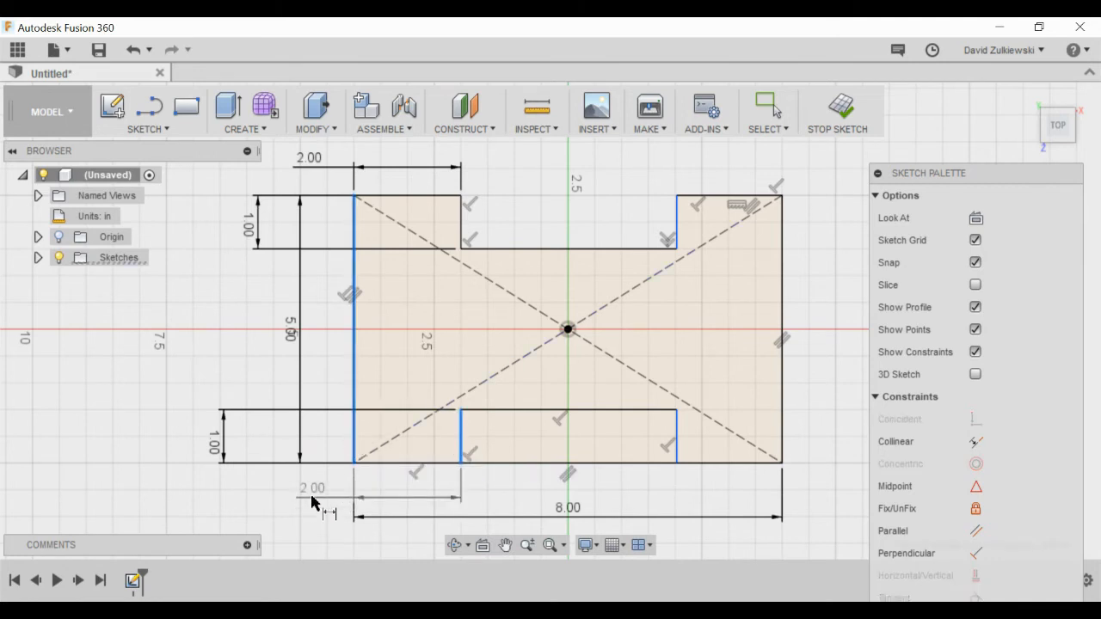
click(360, 519)
key(Return)
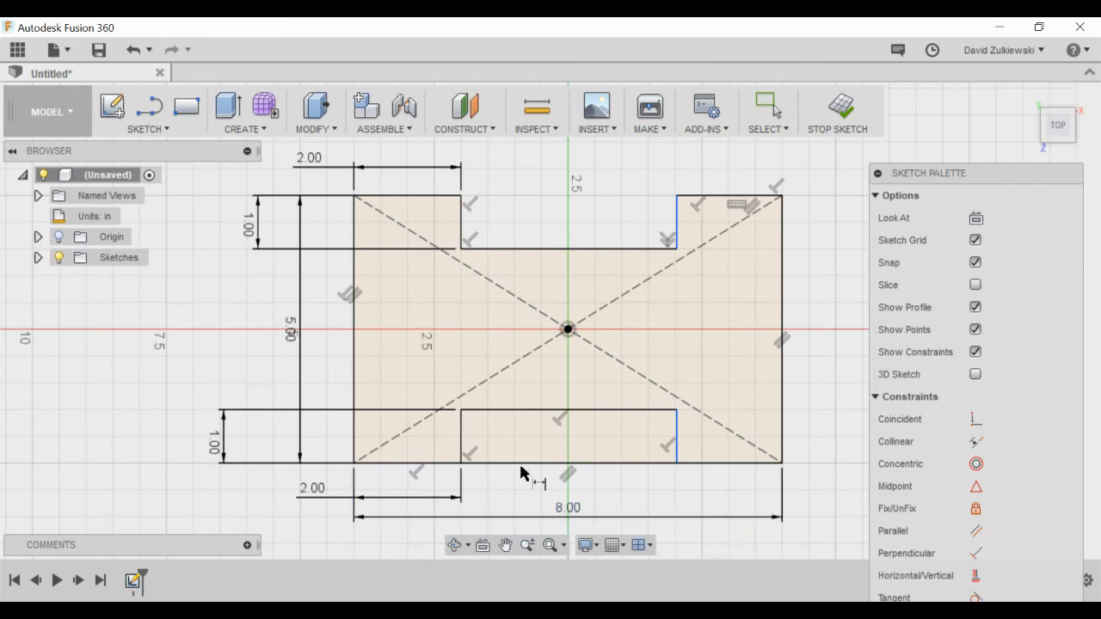
Dimension the distance from the lower notch's right side to the rectangle's right edge as 2 in
click(678, 447)
click(782, 435)
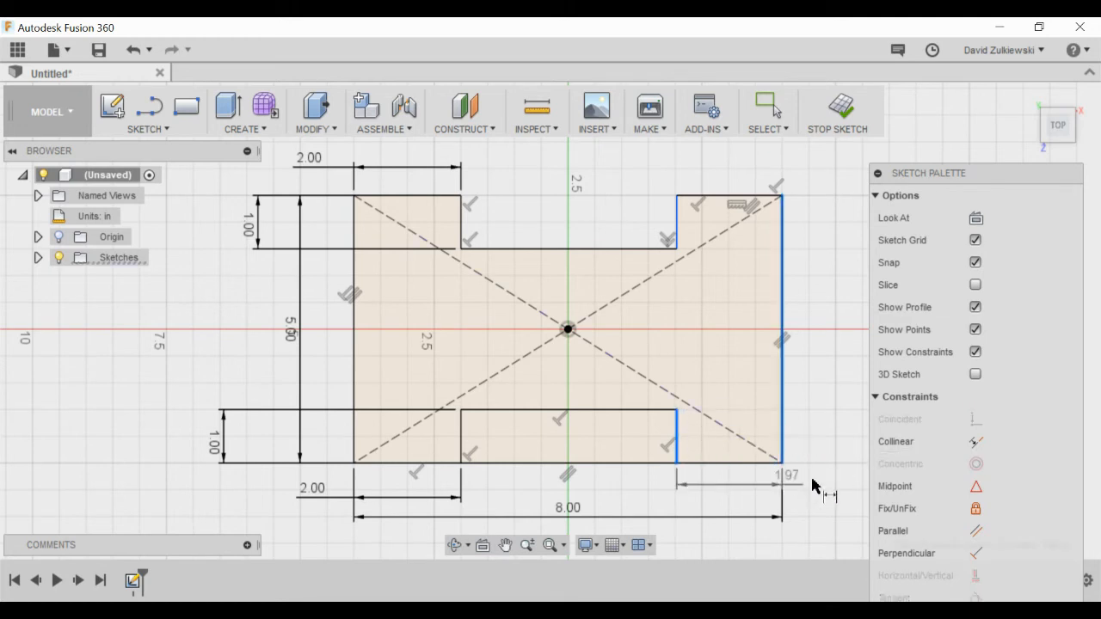
click(822, 498)
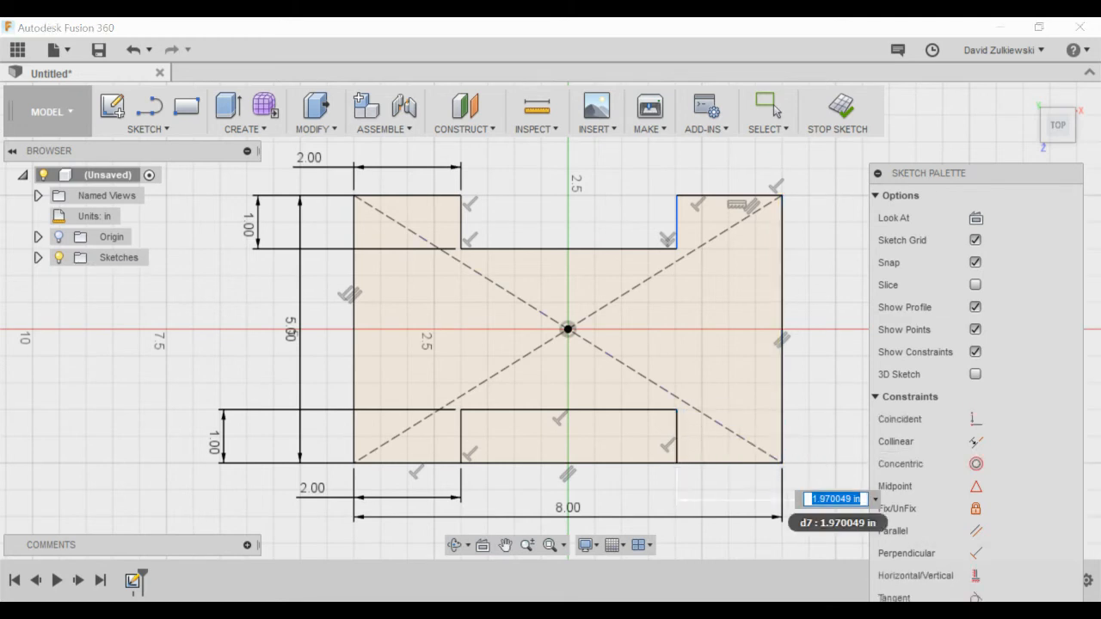
text(2)
key(Return)
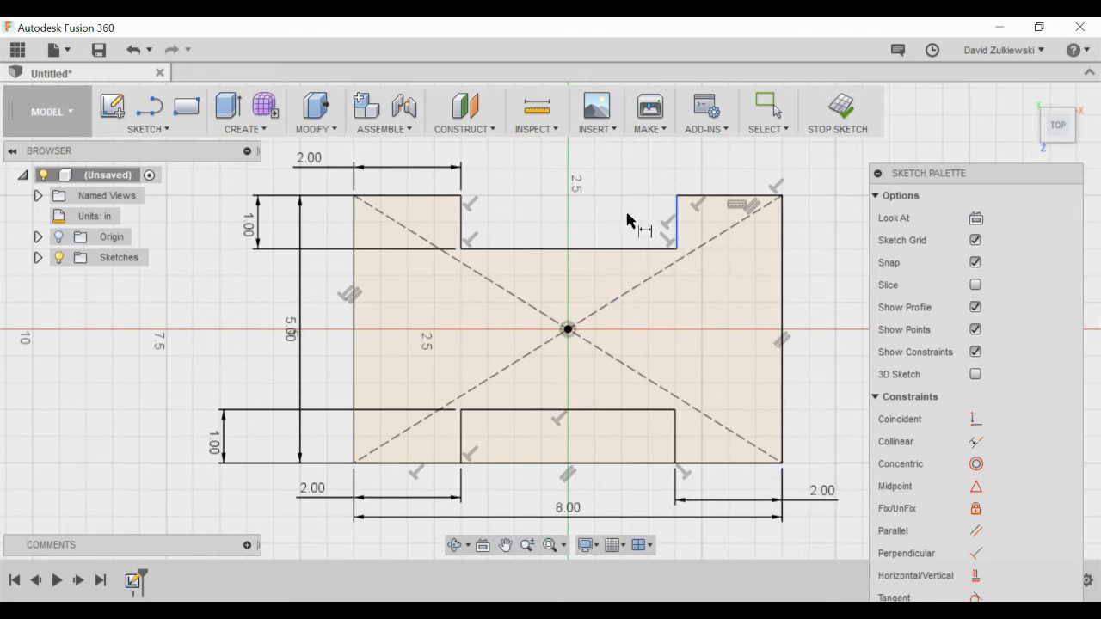
Dimension the distance from the upper notch's right side to the rectangle's right edge as 2 in
click(676, 222)
click(784, 221)
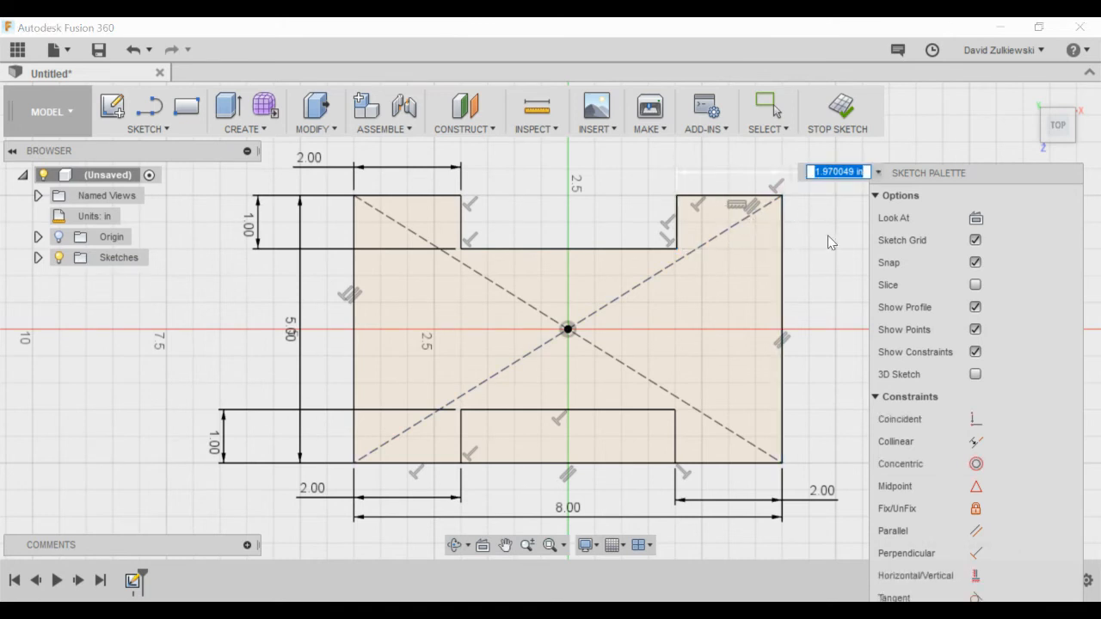
text(2)
key(Return)
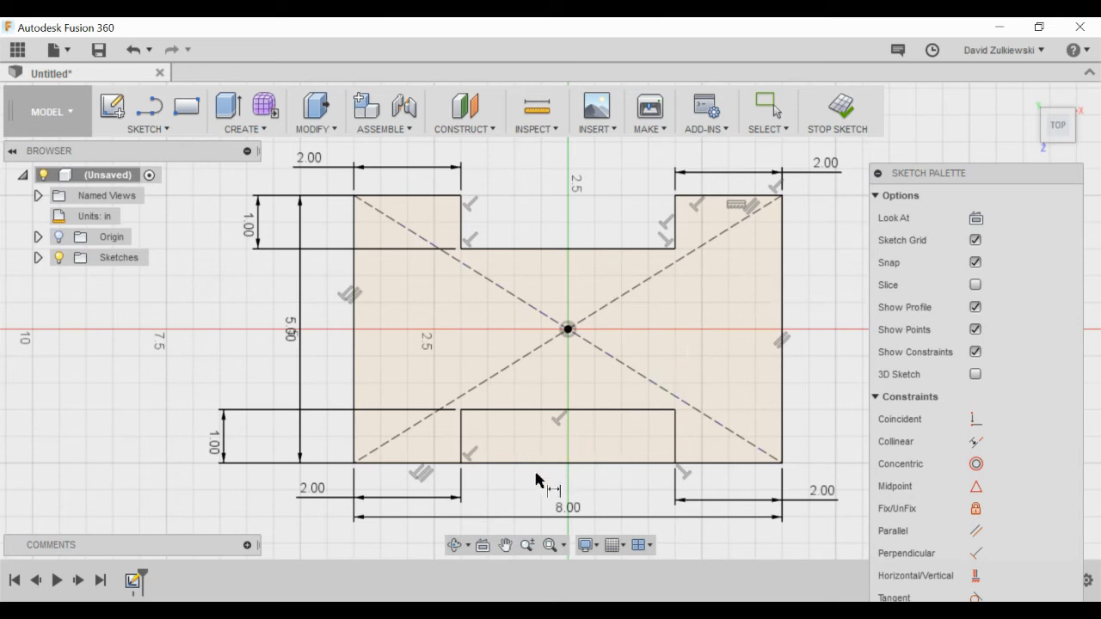
Trim the segment of the rectangle's lower edge that spans the notch opening, and finish the sketch
click(148, 129)
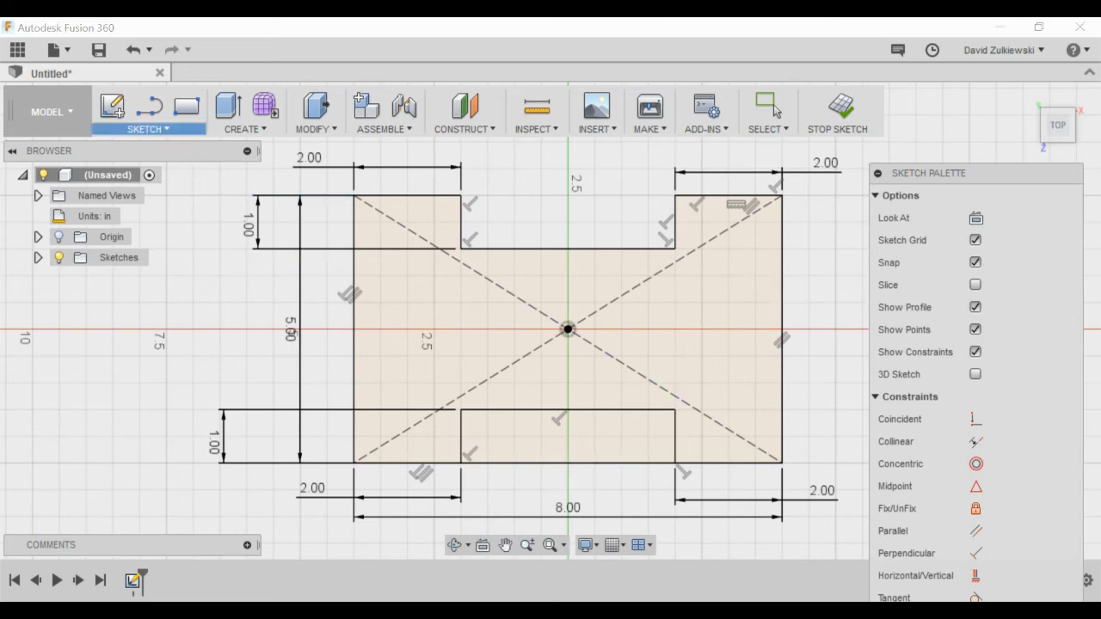
click(138, 270)
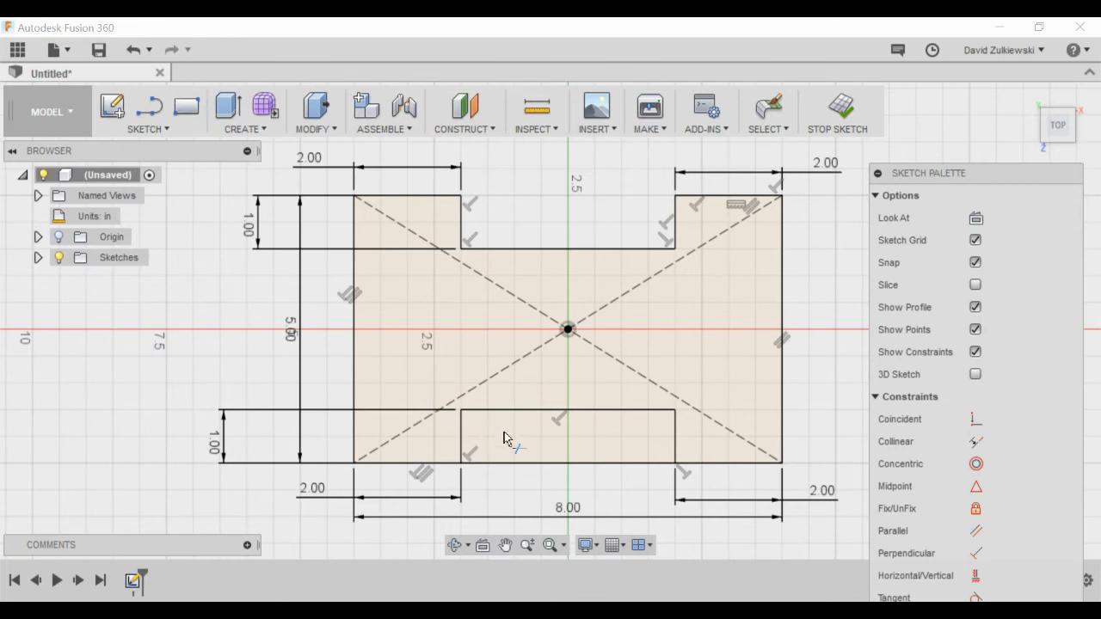
click(555, 464)
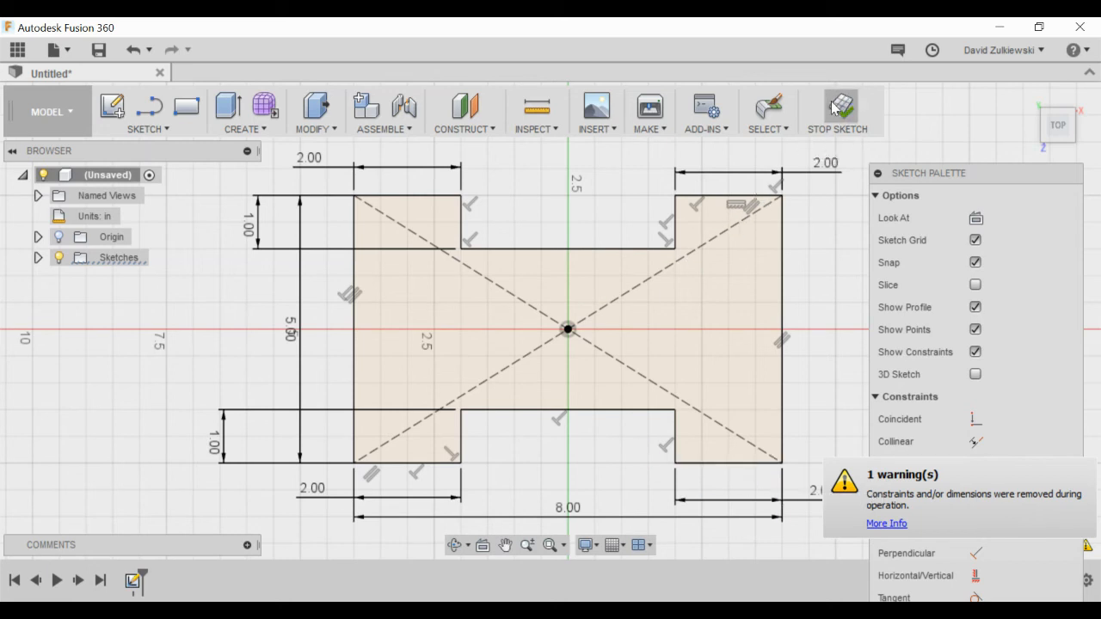
click(148, 129)
mouse_move(155, 128)
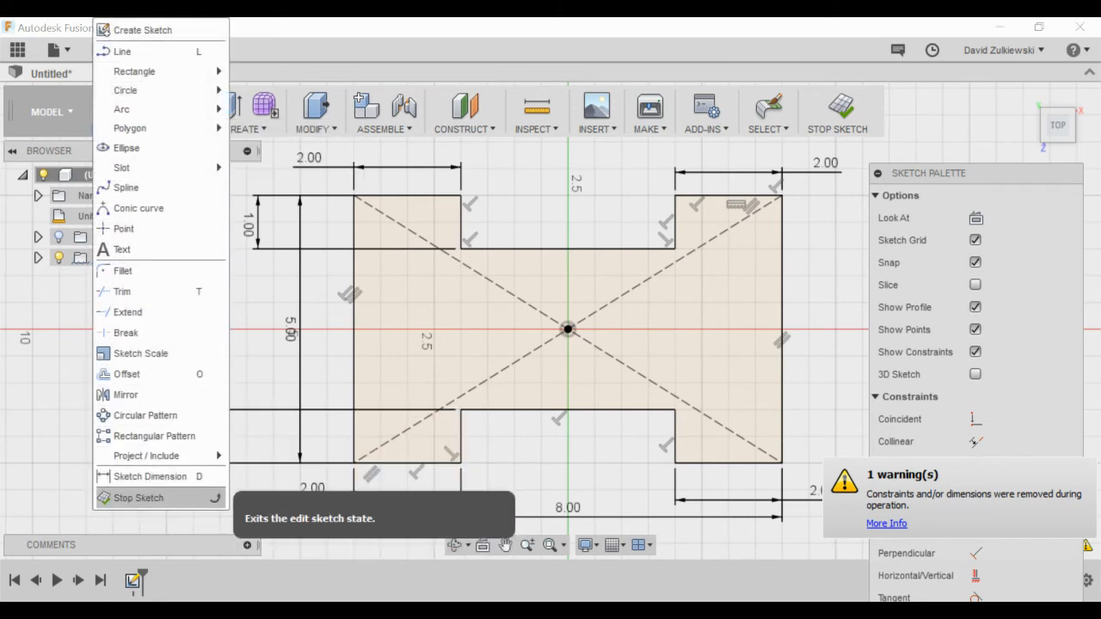
click(141, 497)
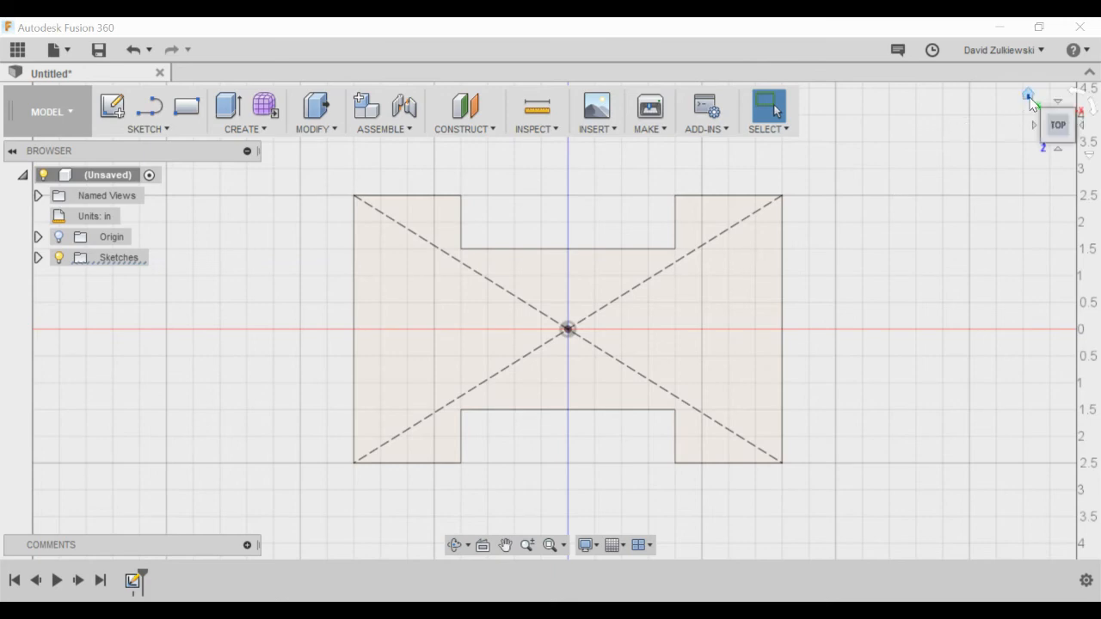
Extrude the notched plate profile upward by 1 in as a new body
click(1029, 97)
scroll(665, 262, down, 5)
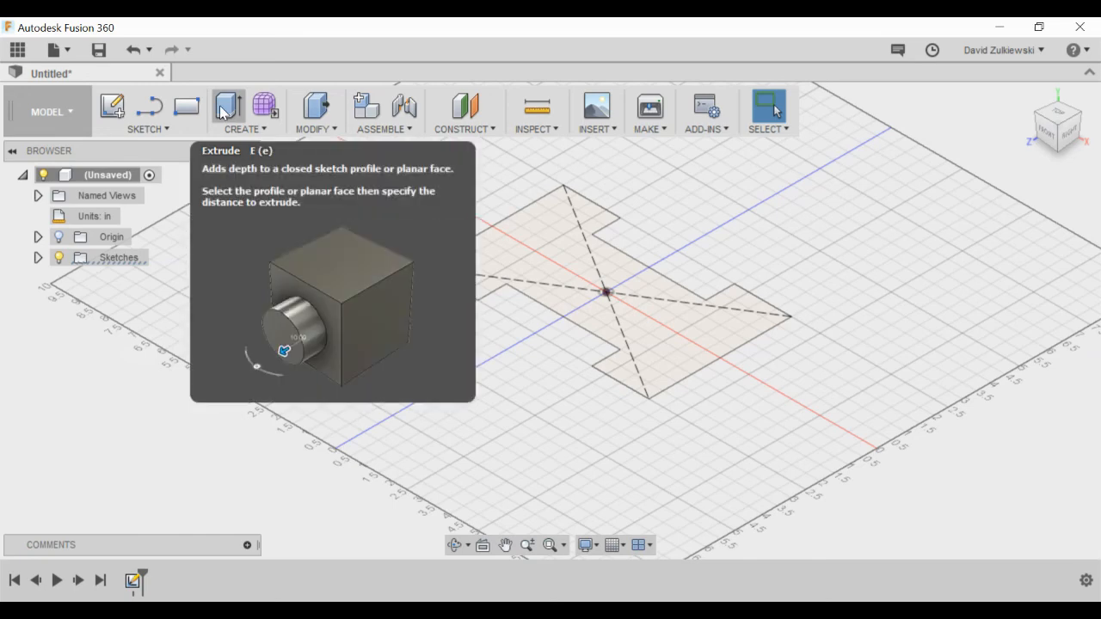
click(242, 129)
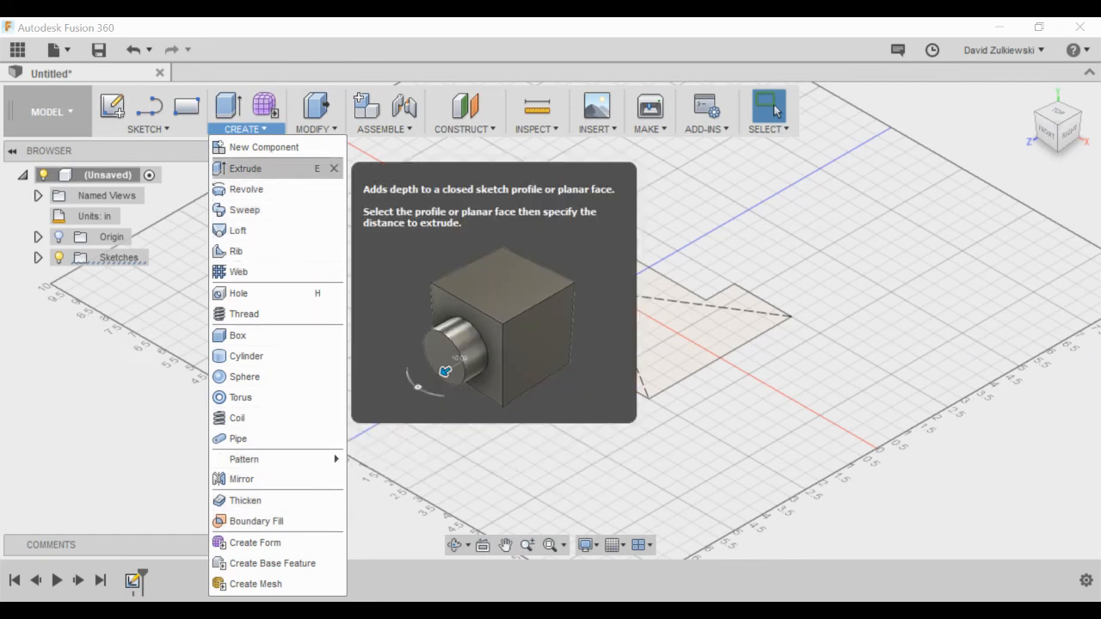
click(247, 169)
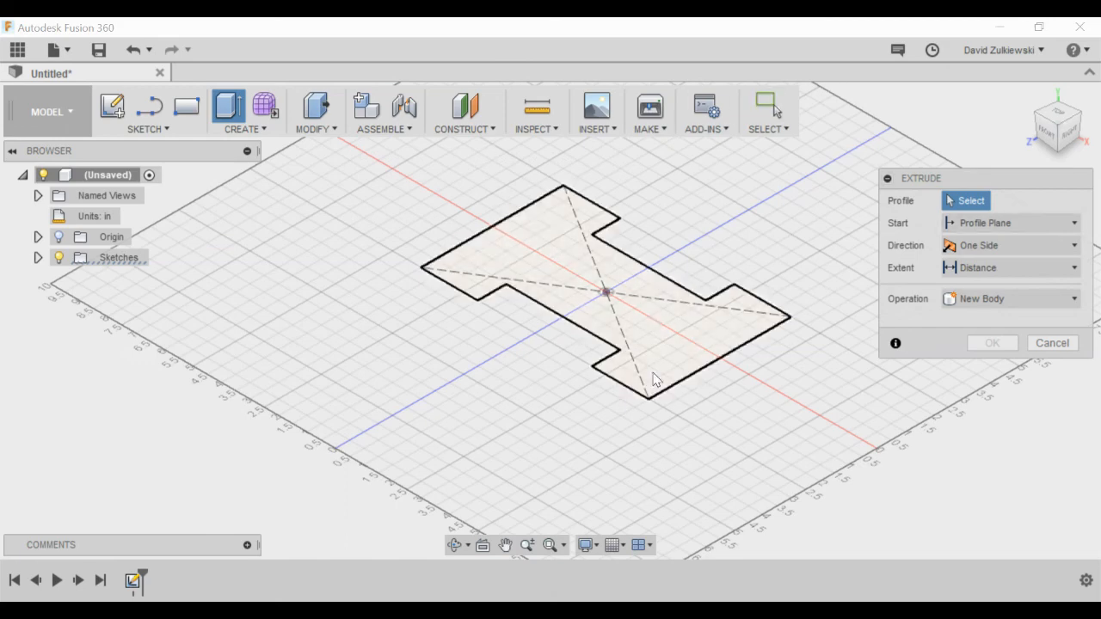
click(635, 288)
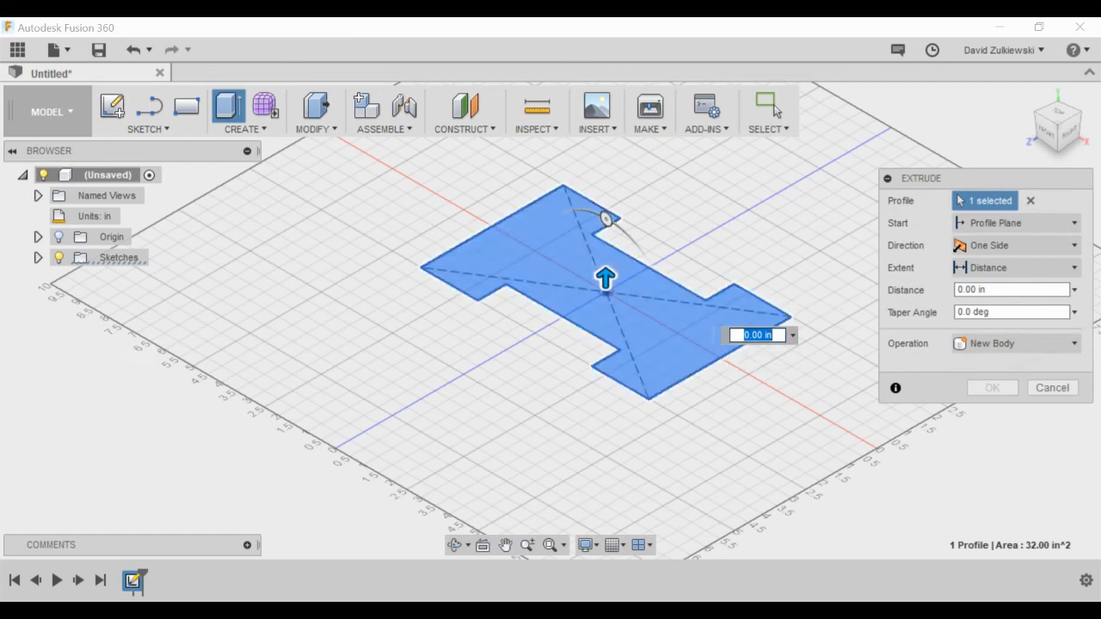
drag(607, 275, 605, 228)
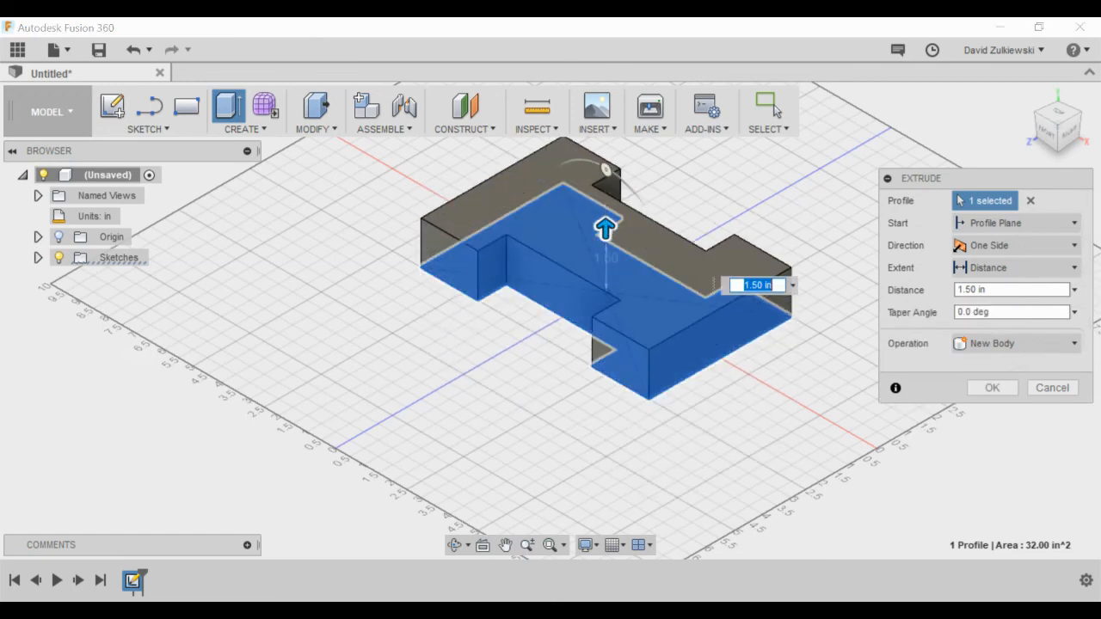
key(Tab)
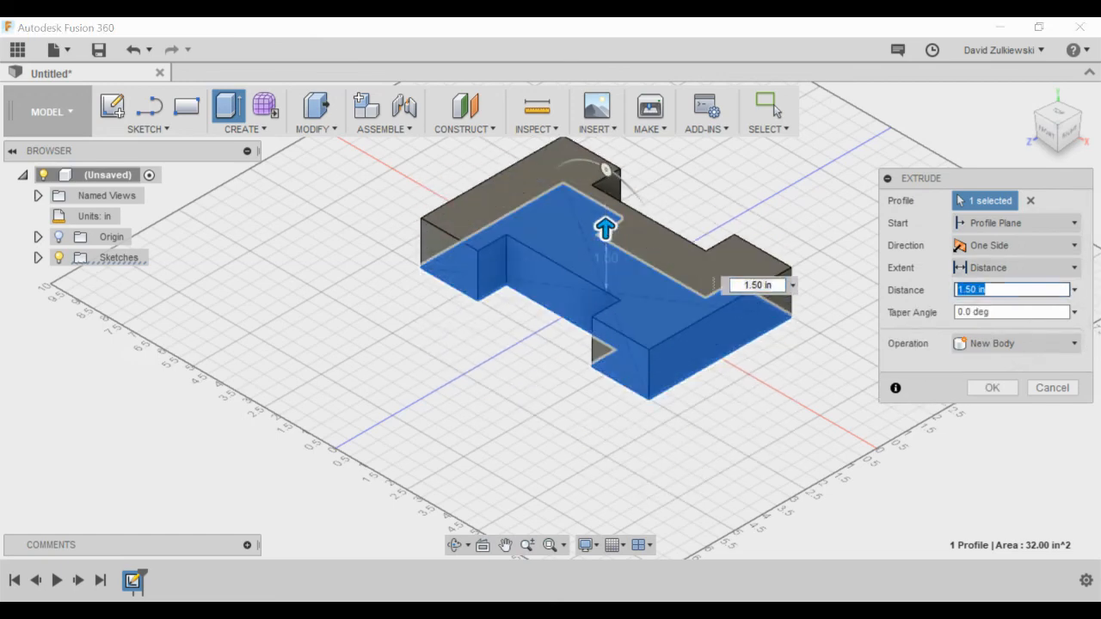
text(1)
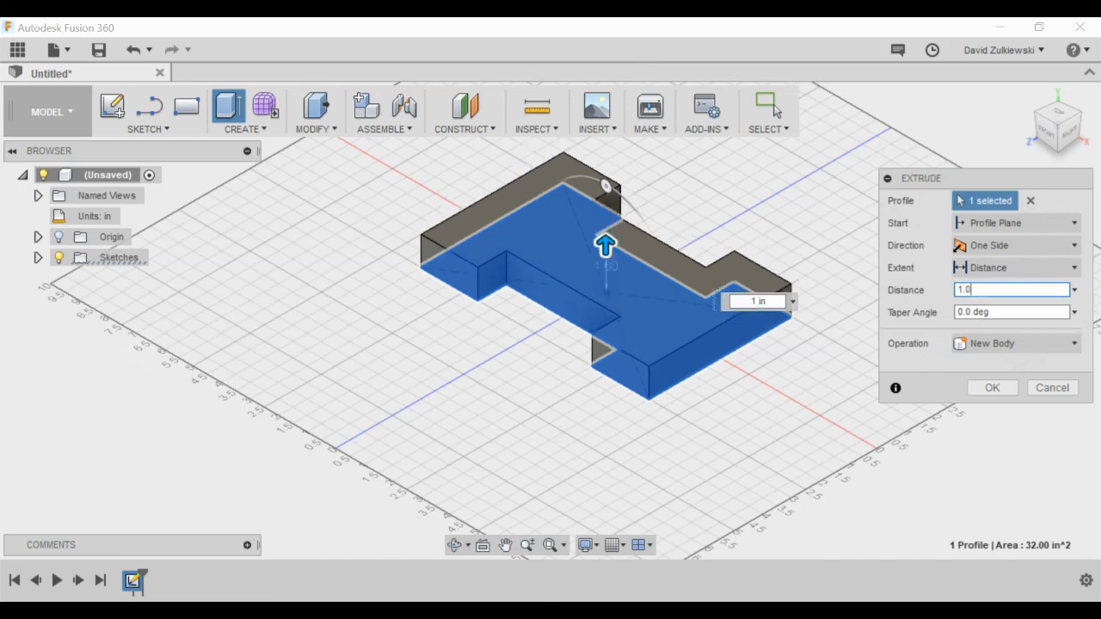
key(Return)
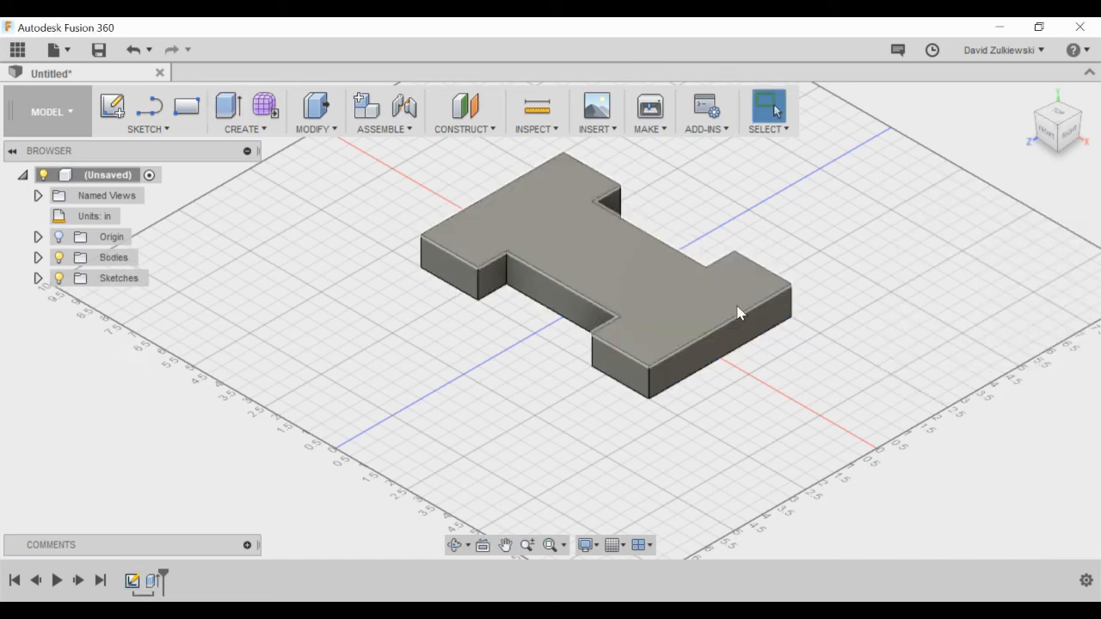
click(550, 545)
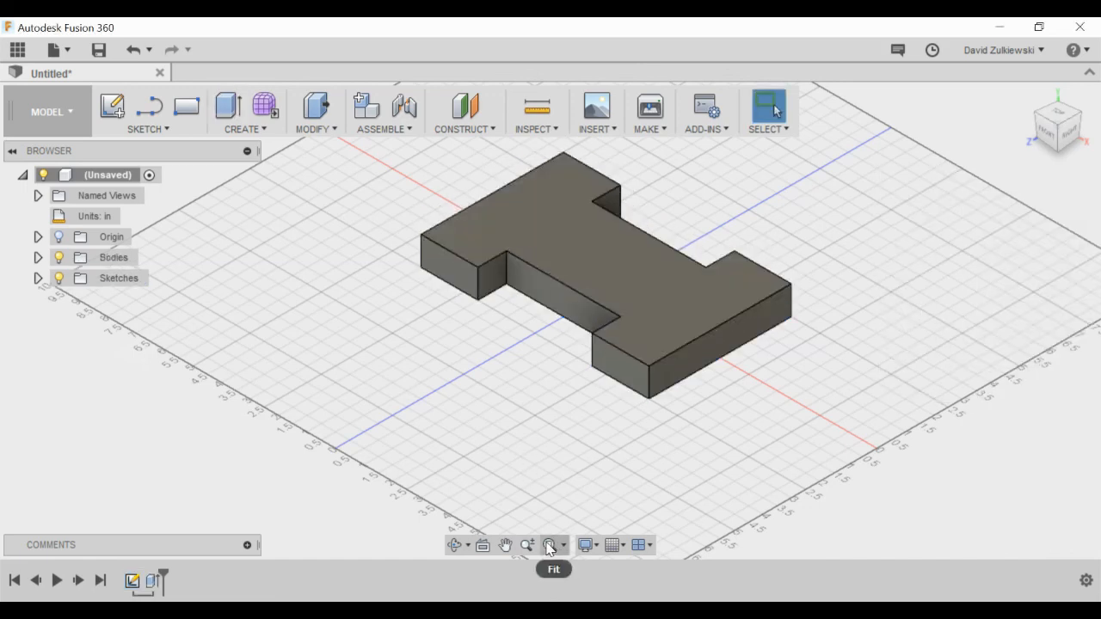
drag(555, 516, 555, 349)
scroll(556, 342, down, 3)
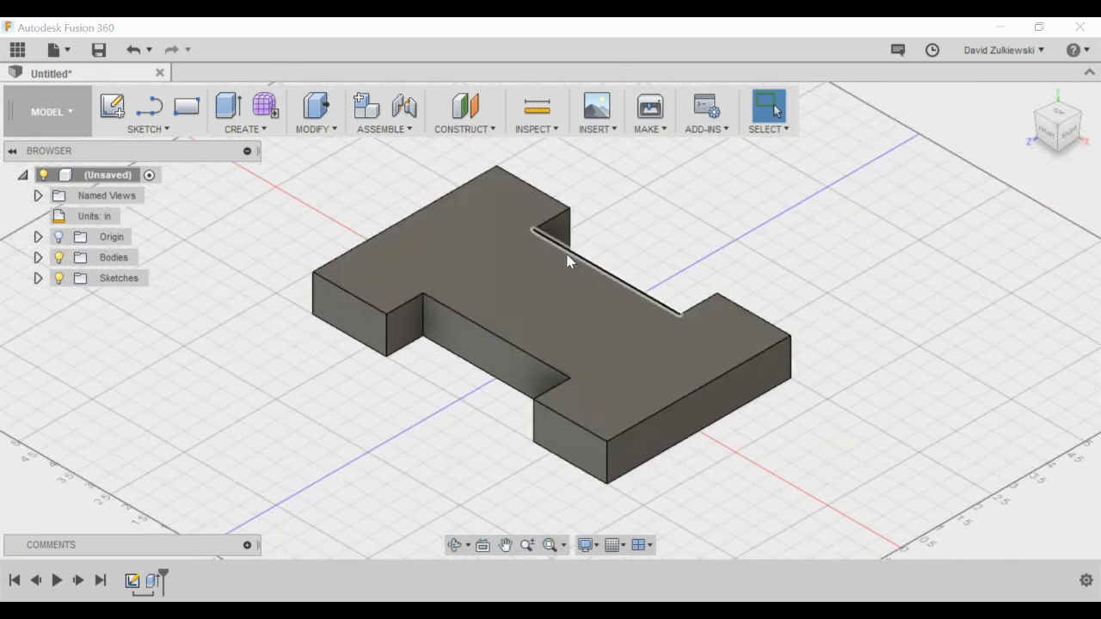
scroll(577, 309, up, 1)
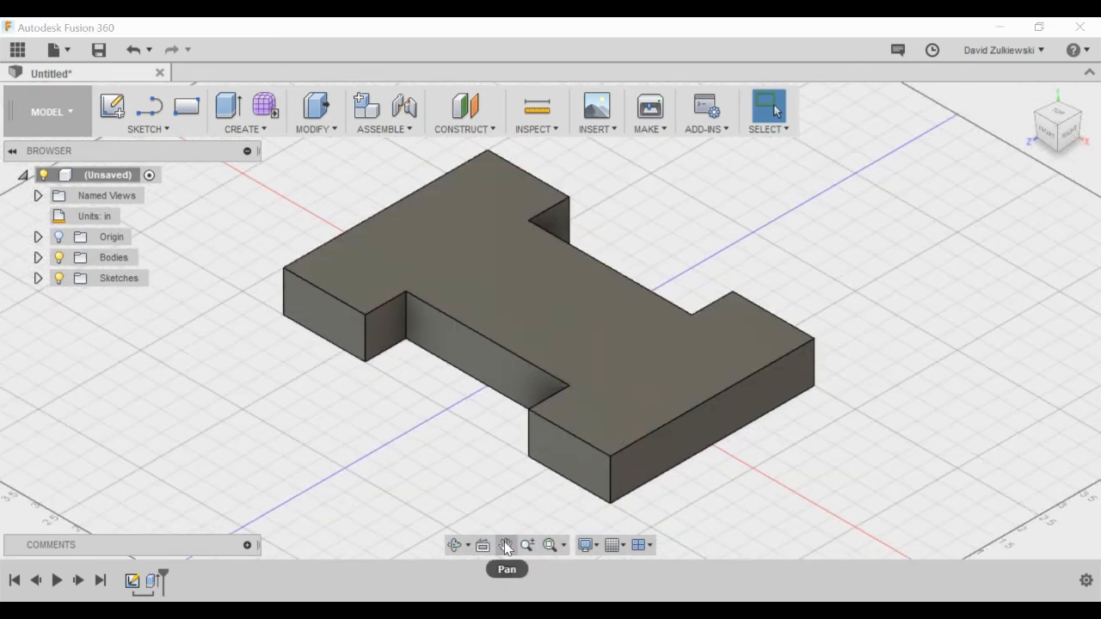
click(505, 545)
mouse_move(560, 383)
mouse_down()
mouse_move(563, 418)
mouse_move(566, 402)
mouse_up()
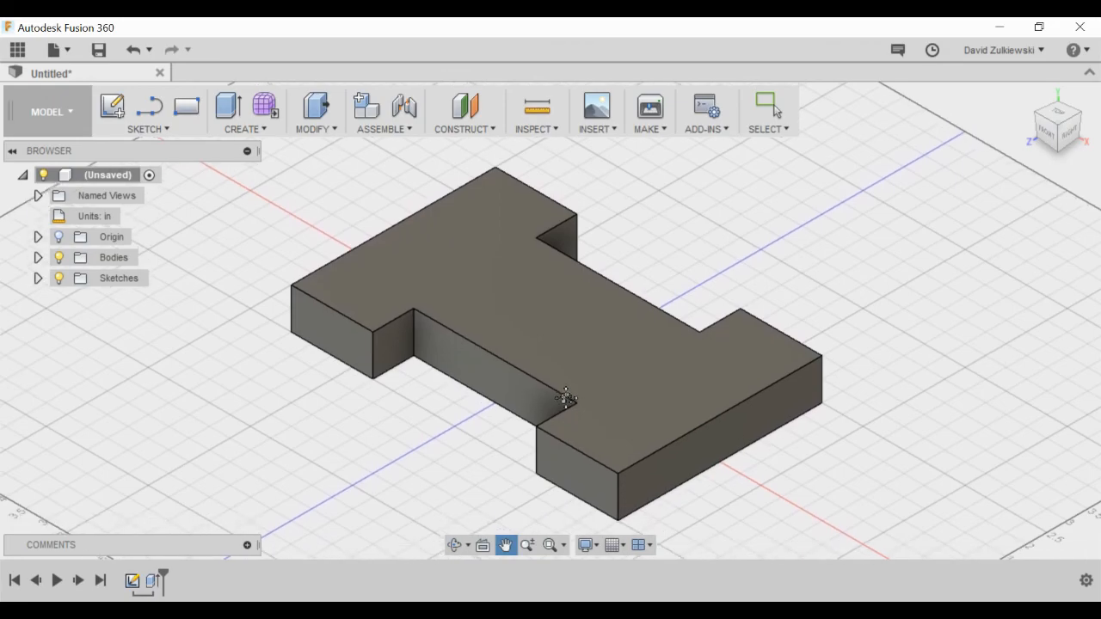